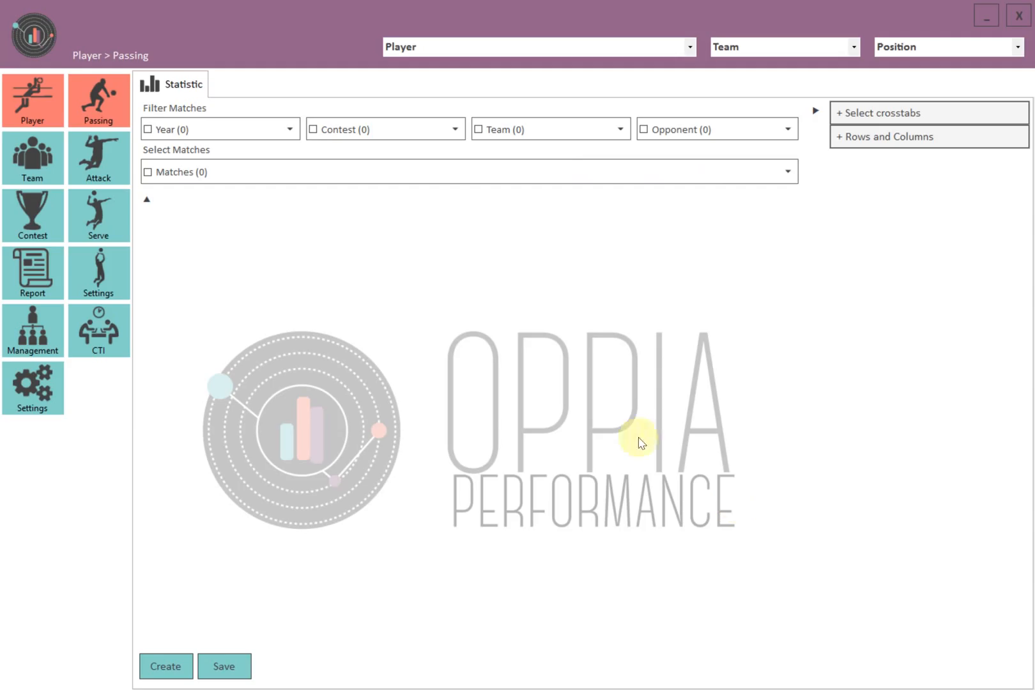
- Create a new import profile named "Your University" in the profile settings
{"action": "left_click", "coordinate": [34, 393]}
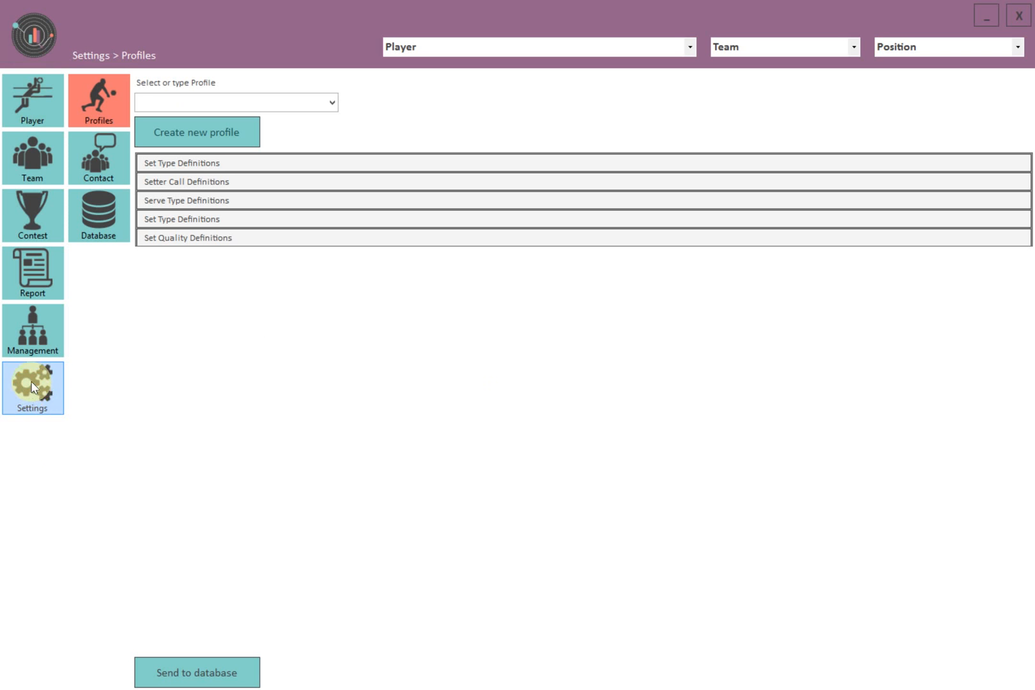
{"action": "left_click", "coordinate": [107, 93]}
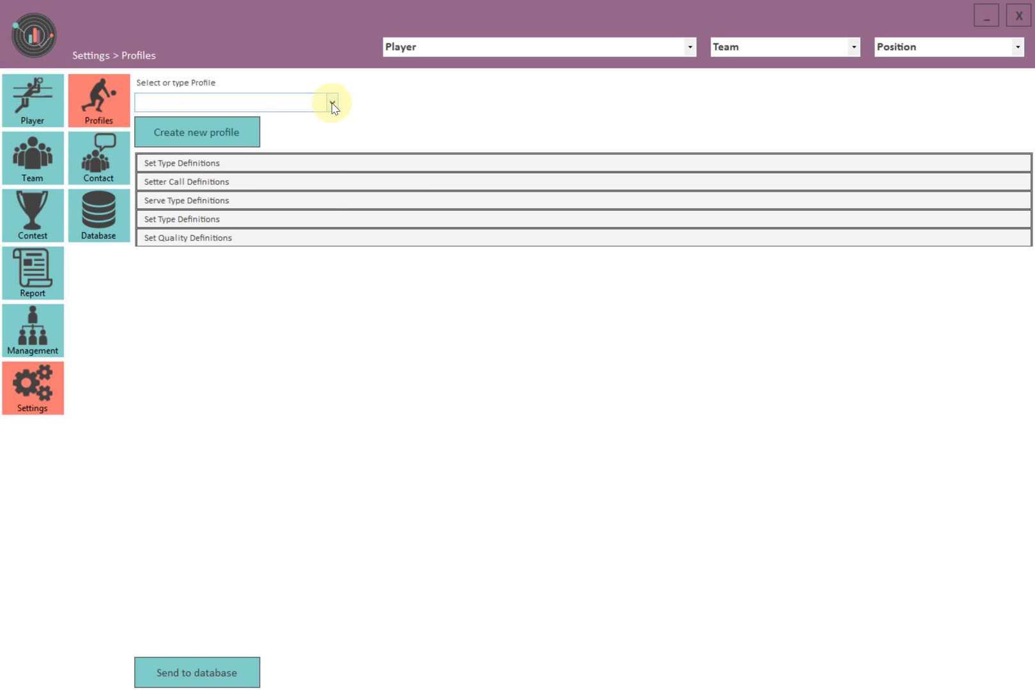
{"action": "left_click", "coordinate": [333, 104]}
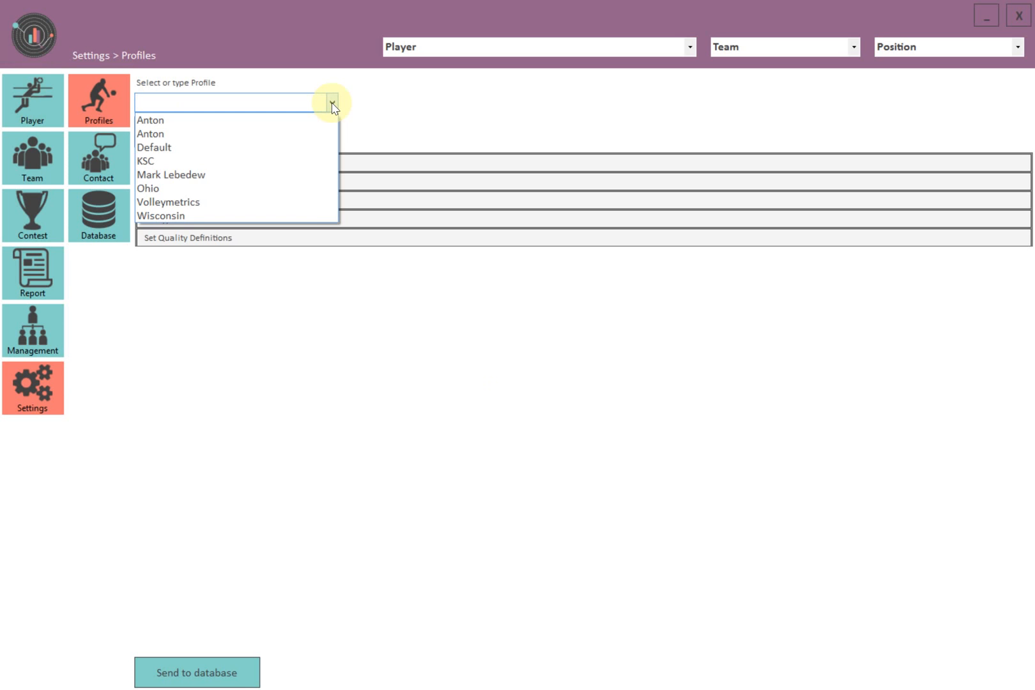
{"action": "left_click", "coordinate": [296, 203]}
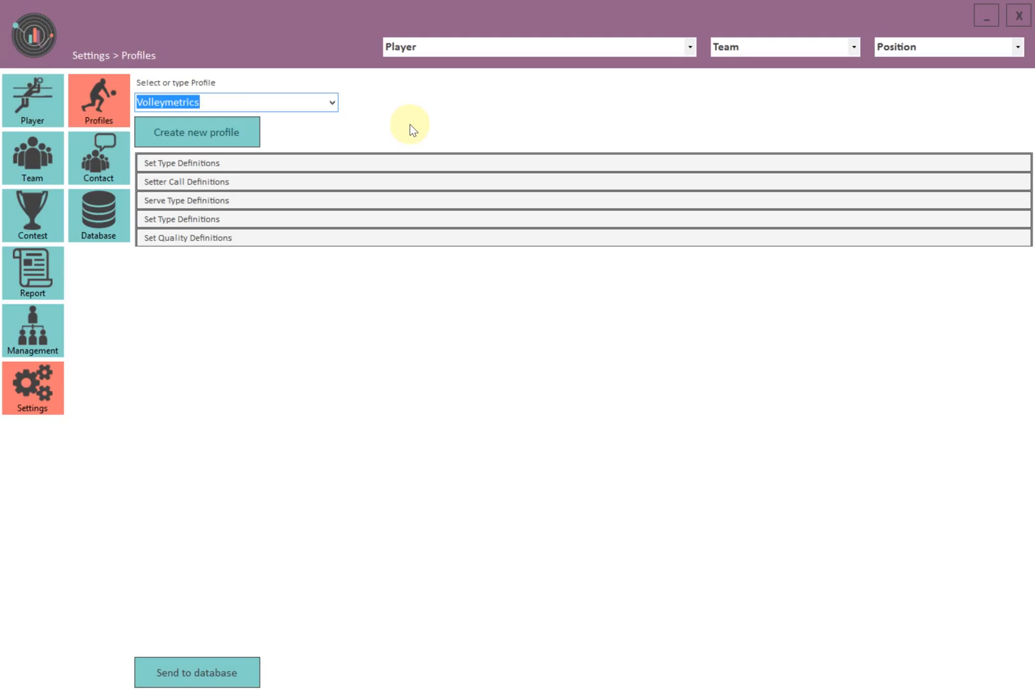
{"action": "type", "text": "Your "}
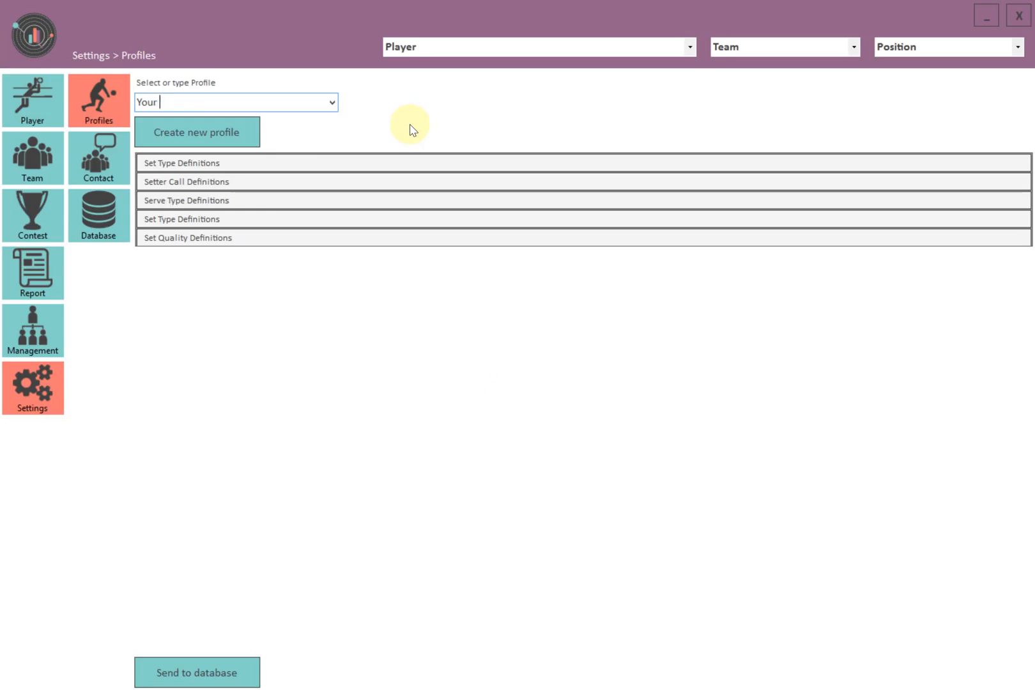
{"action": "type", "text": "University"}
{"action": "left_click", "coordinate": [216, 130]}
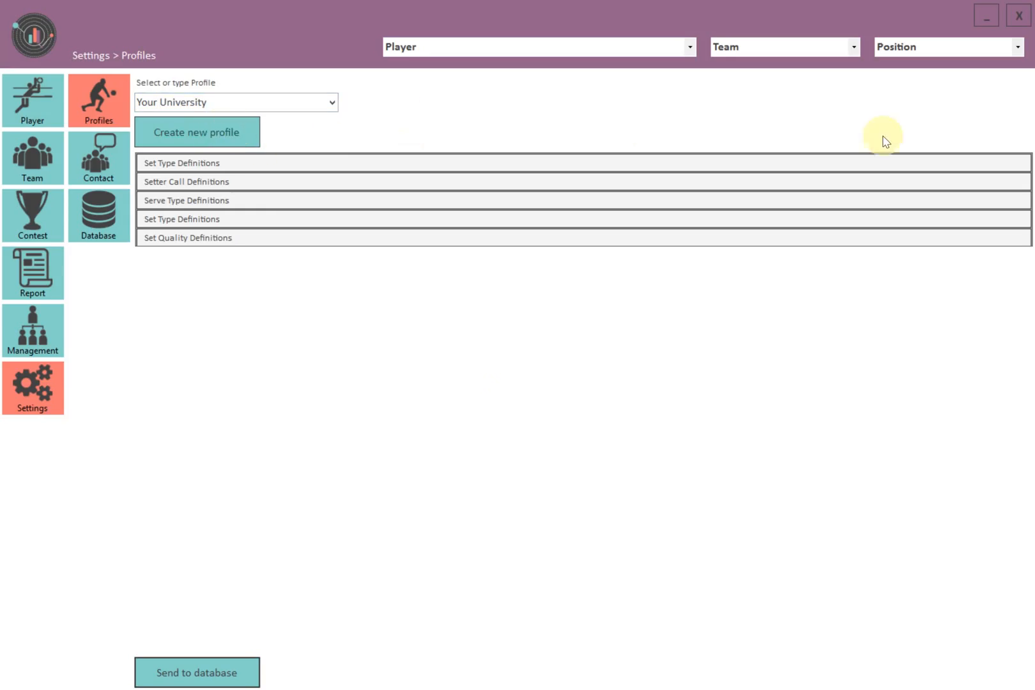
- Add a set type definition that assigns code X5 to "Area 4: In System (IS)"
{"action": "left_click", "coordinate": [195, 165]}
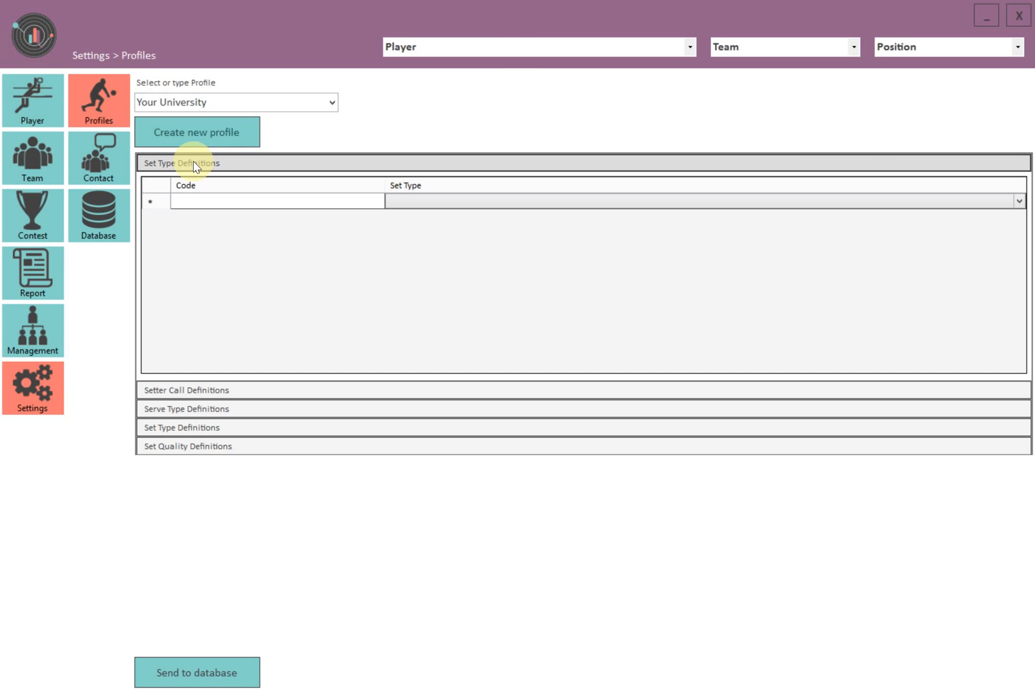
{"action": "left_click", "coordinate": [206, 200]}
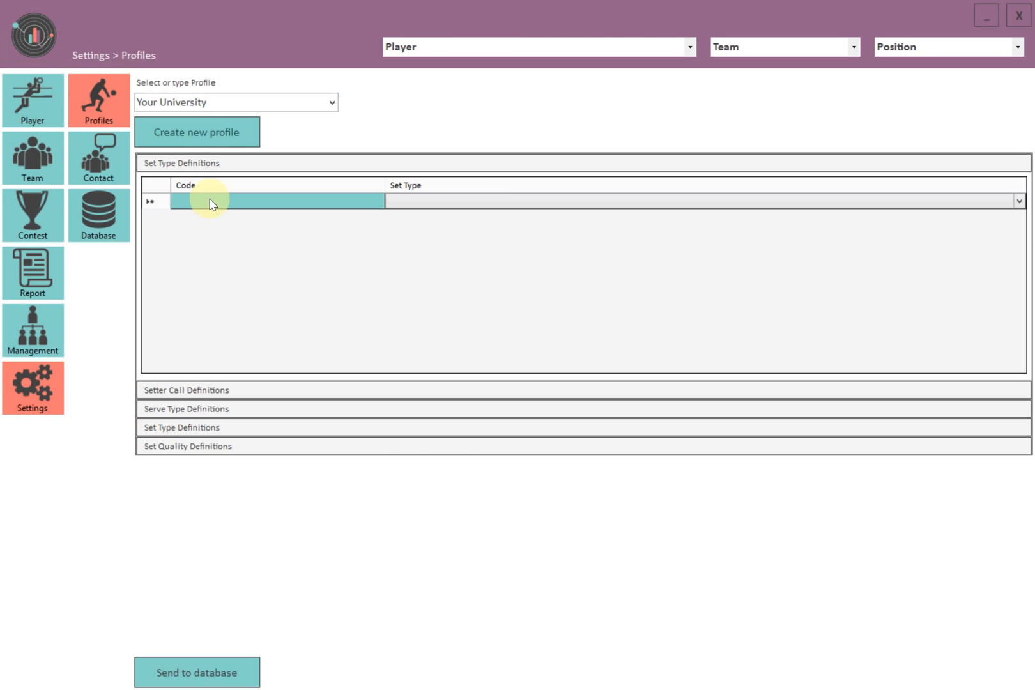
{"action": "left_click", "coordinate": [482, 203]}
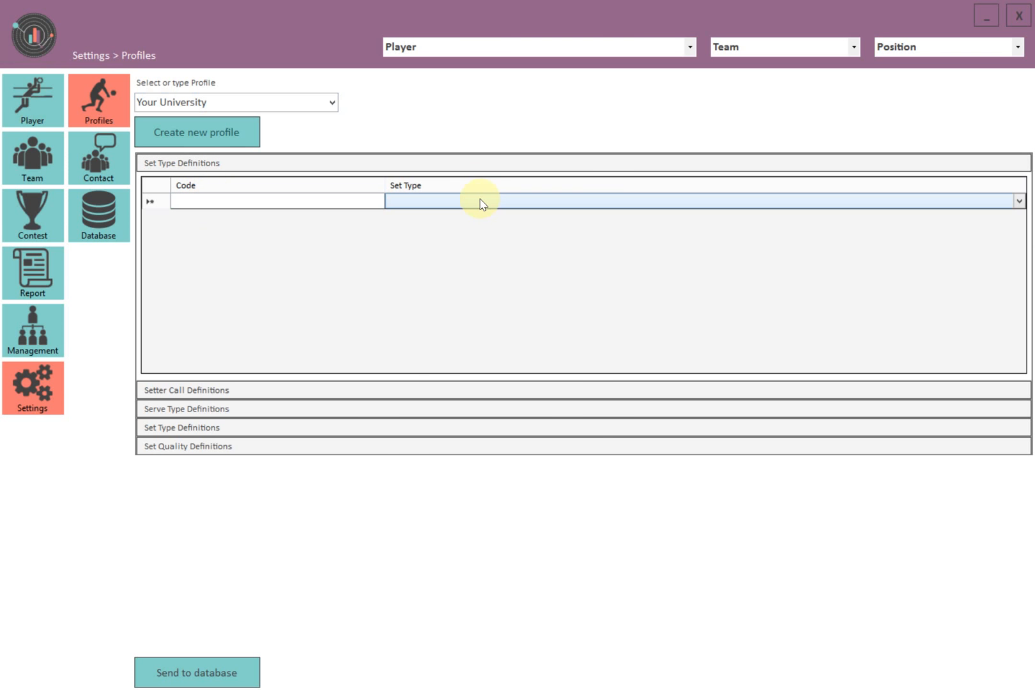
{"action": "left_click", "coordinate": [1020, 204]}
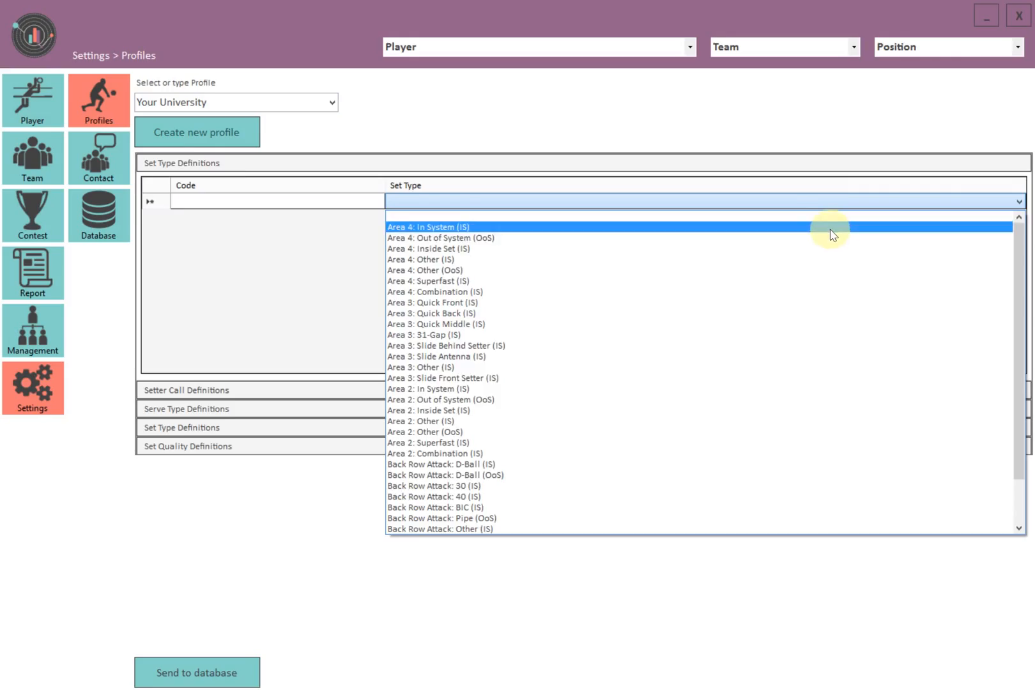
{"action": "left_click", "coordinate": [830, 229]}
{"action": "left_click", "coordinate": [235, 201]}
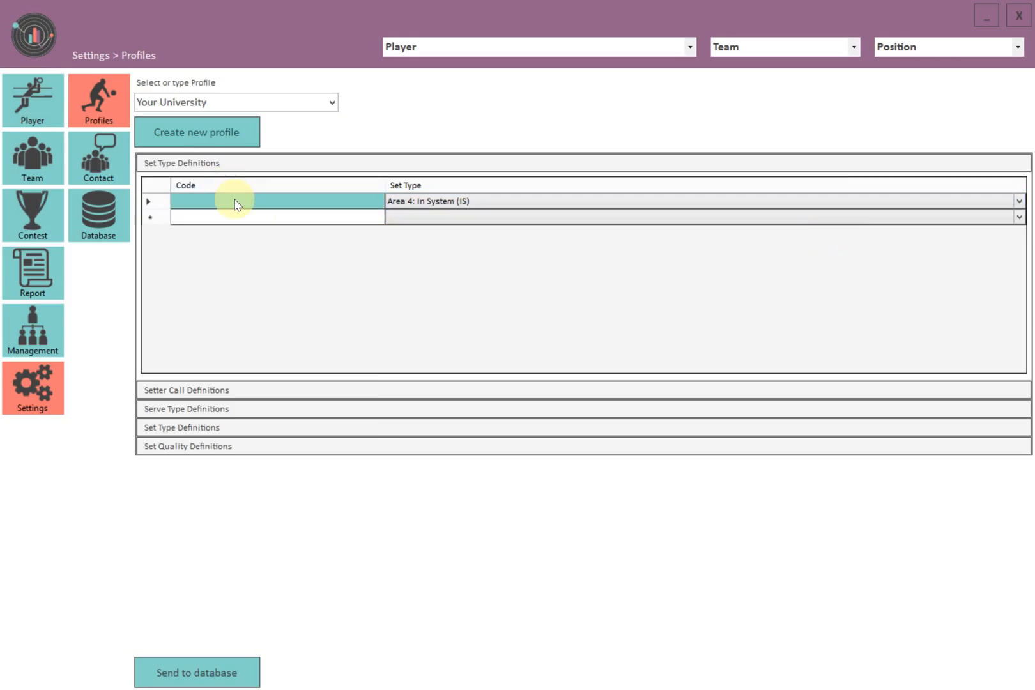
{"action": "left_click", "coordinate": [237, 204]}
{"action": "type", "text": "X"}
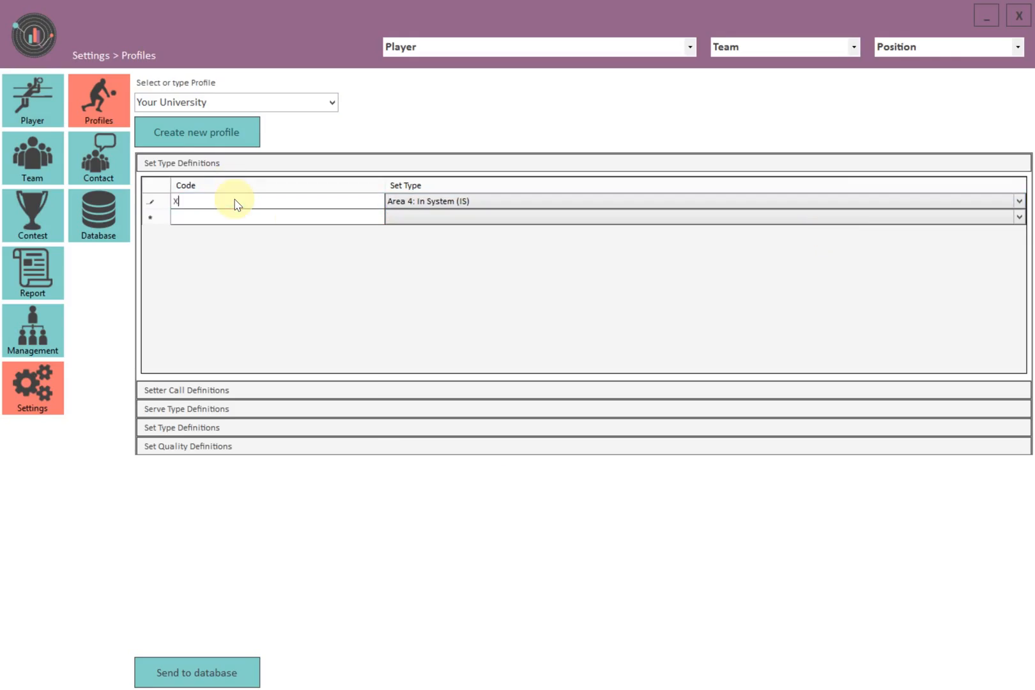
{"action": "type", "text": "5"}
- Add a setter call definition that assigns code K1 to "Quick front", and collapse that section
{"action": "left_click", "coordinate": [184, 390]}
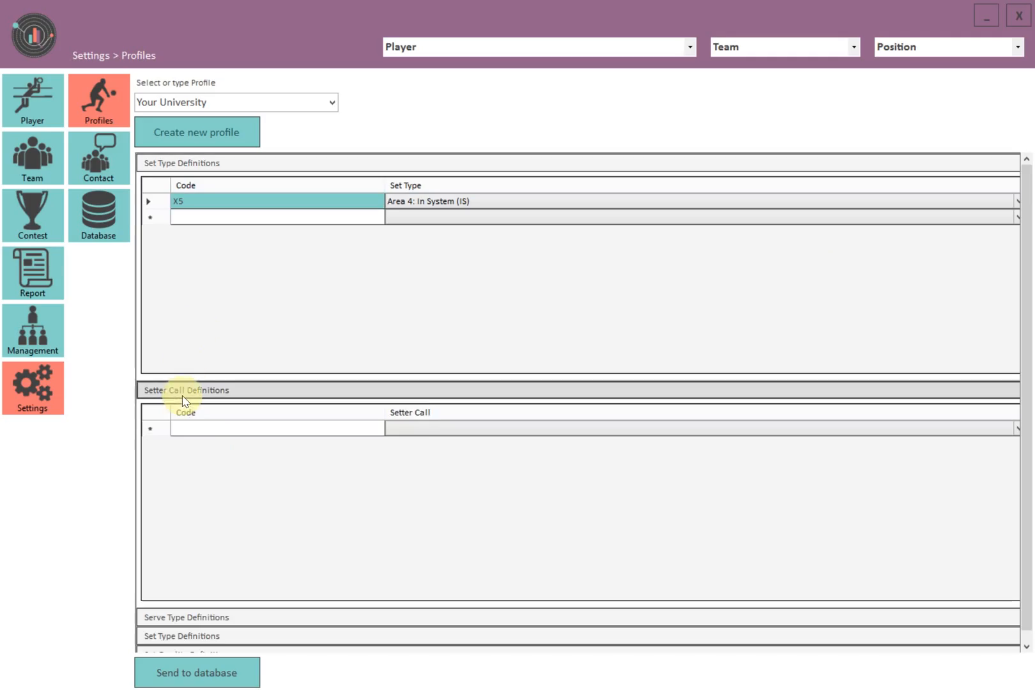
{"action": "left_click", "coordinate": [420, 429]}
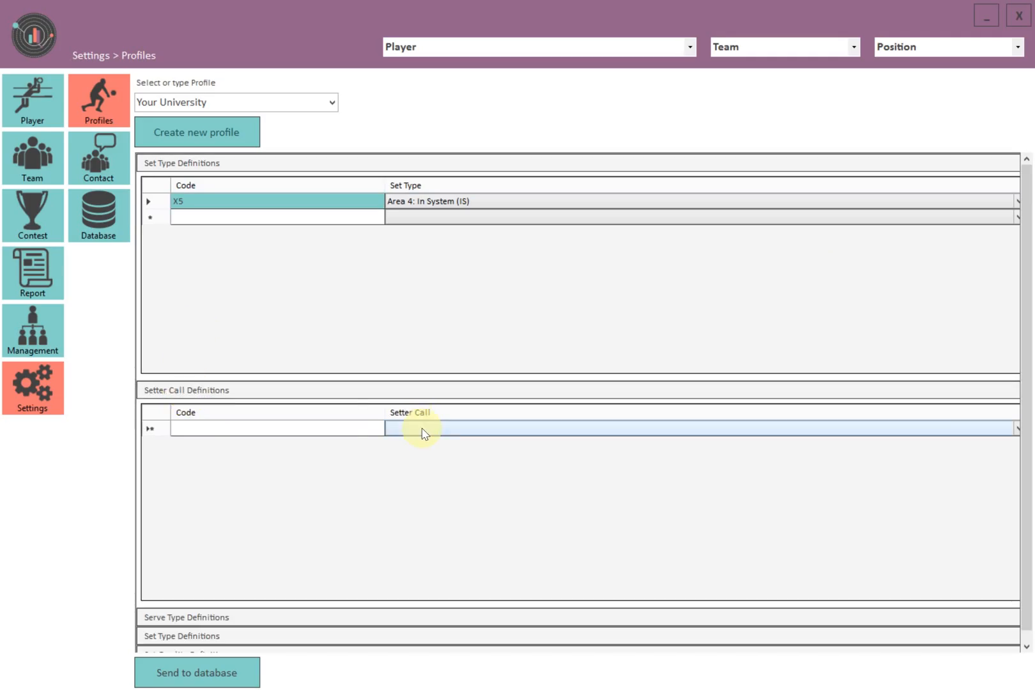
{"action": "left_click", "coordinate": [299, 433]}
{"action": "type", "text": "K1"}
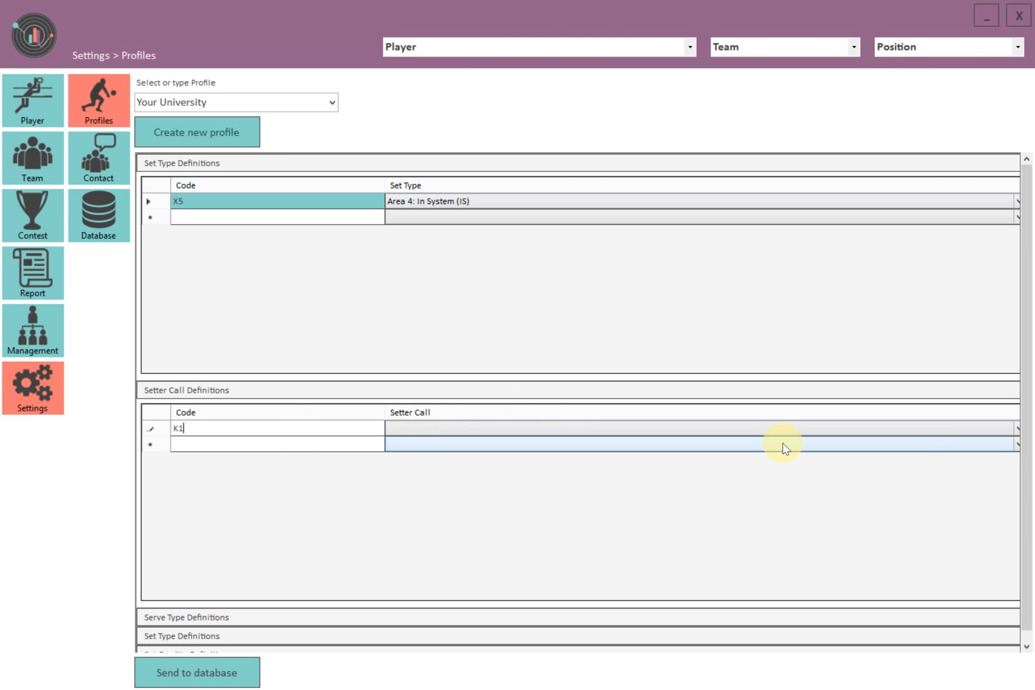
{"action": "left_click", "coordinate": [1017, 430]}
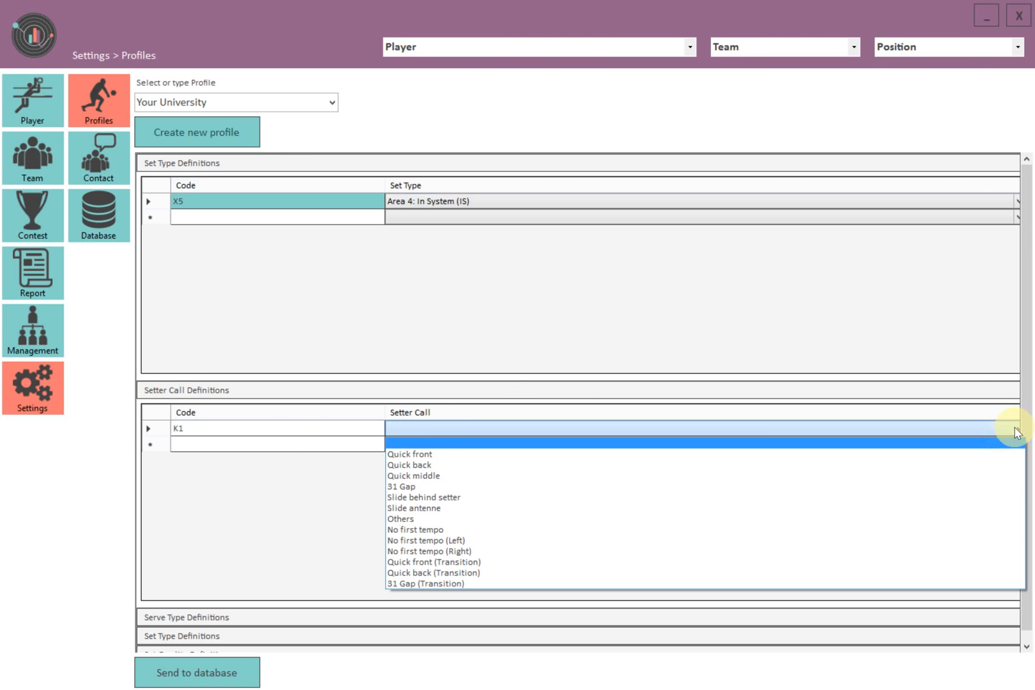
{"action": "left_click", "coordinate": [987, 455]}
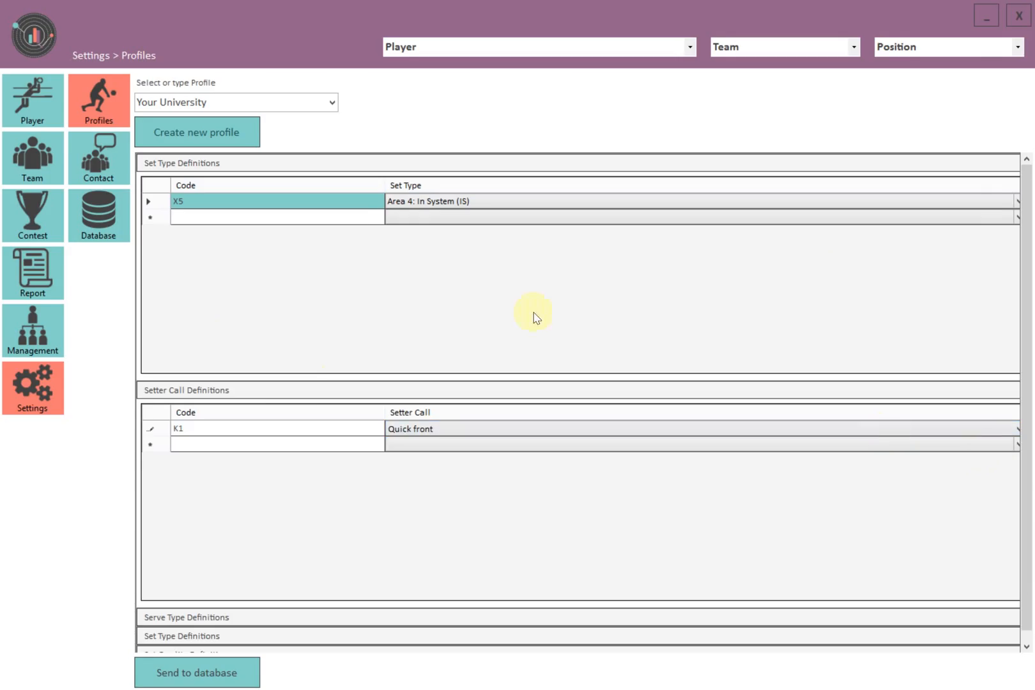
{"action": "left_click", "coordinate": [291, 393]}
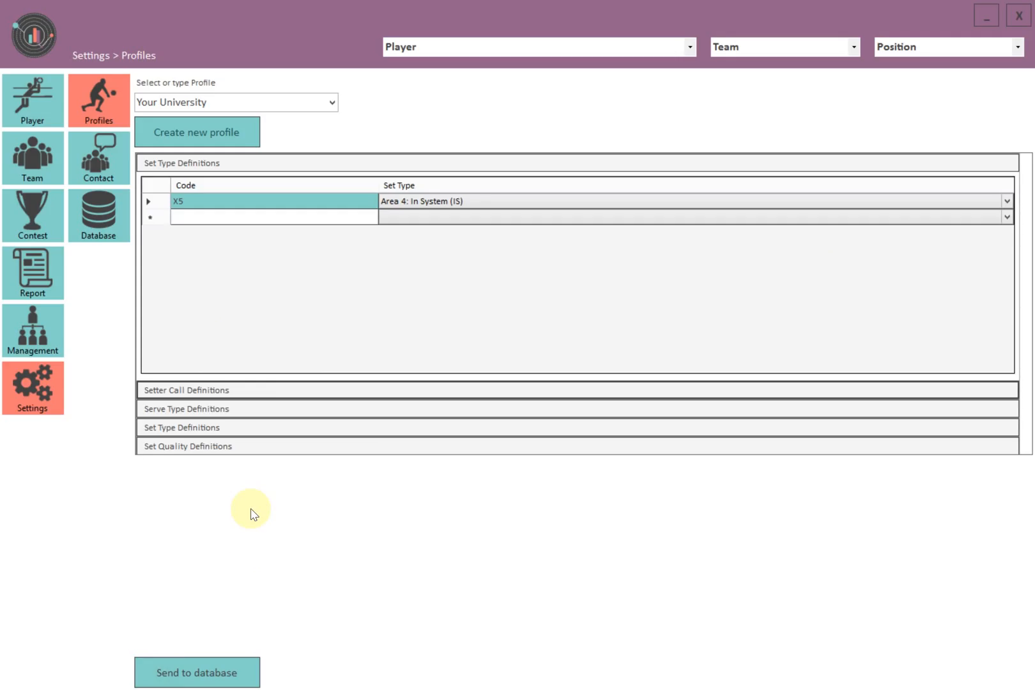
- Add a serve type definition that assigns code M to "Jump Float", and collapse that section
{"action": "left_click", "coordinate": [228, 413]}
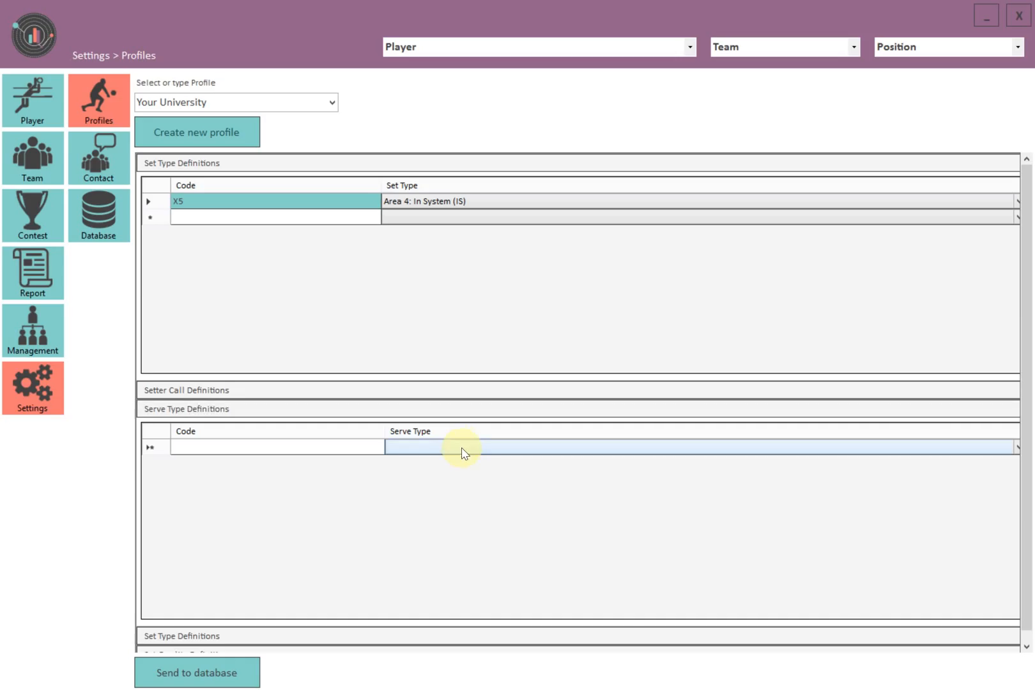
{"action": "left_click", "coordinate": [462, 448]}
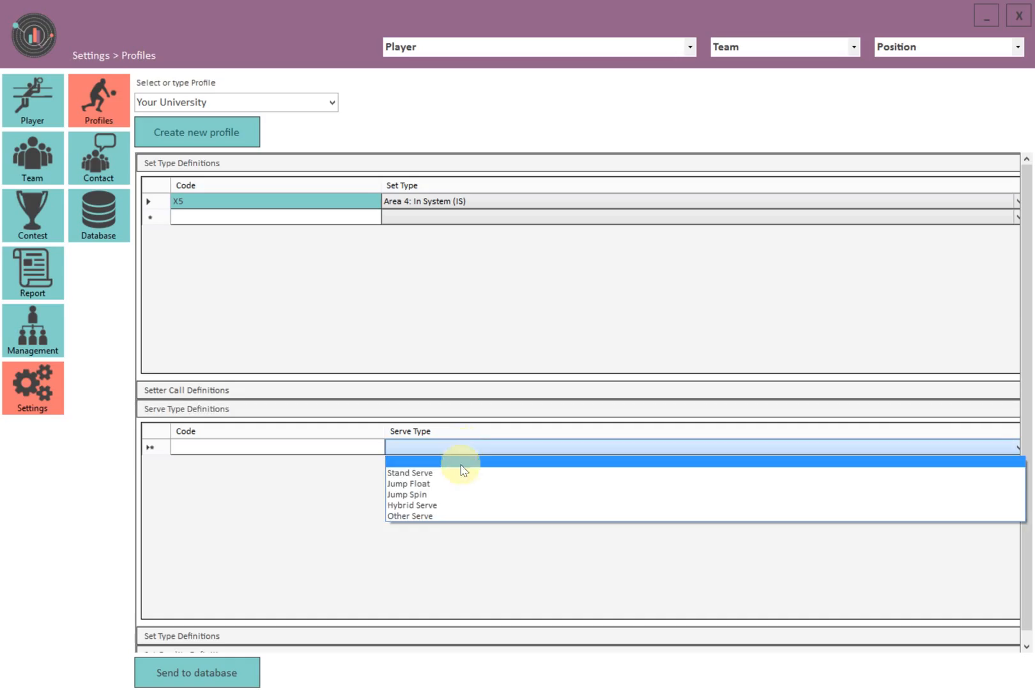
{"action": "left_click", "coordinate": [461, 484]}
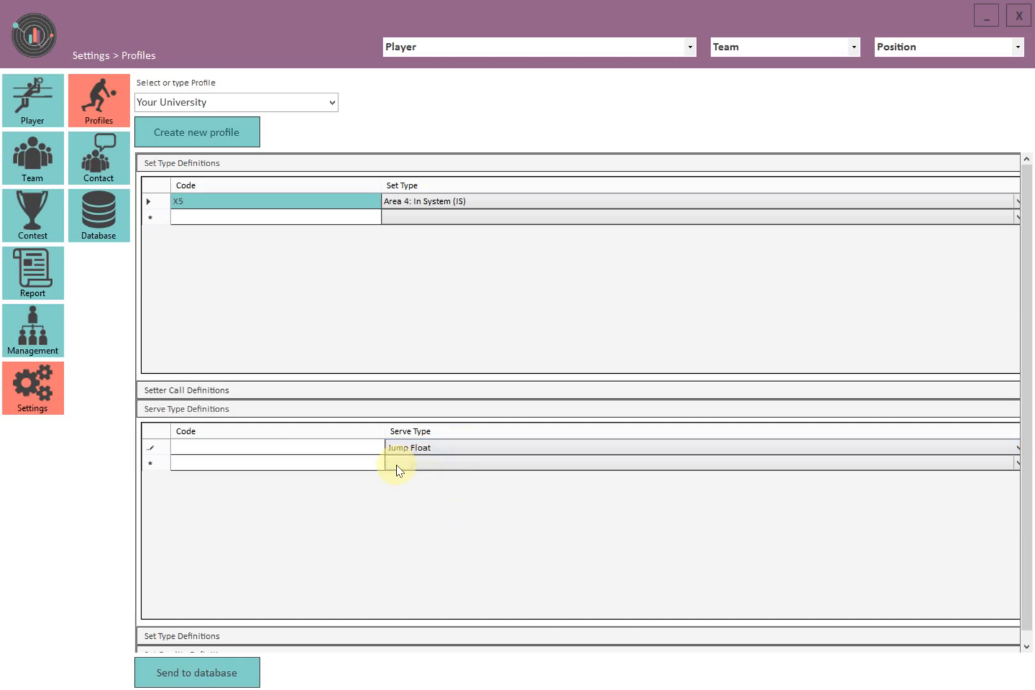
{"action": "left_click", "coordinate": [262, 448]}
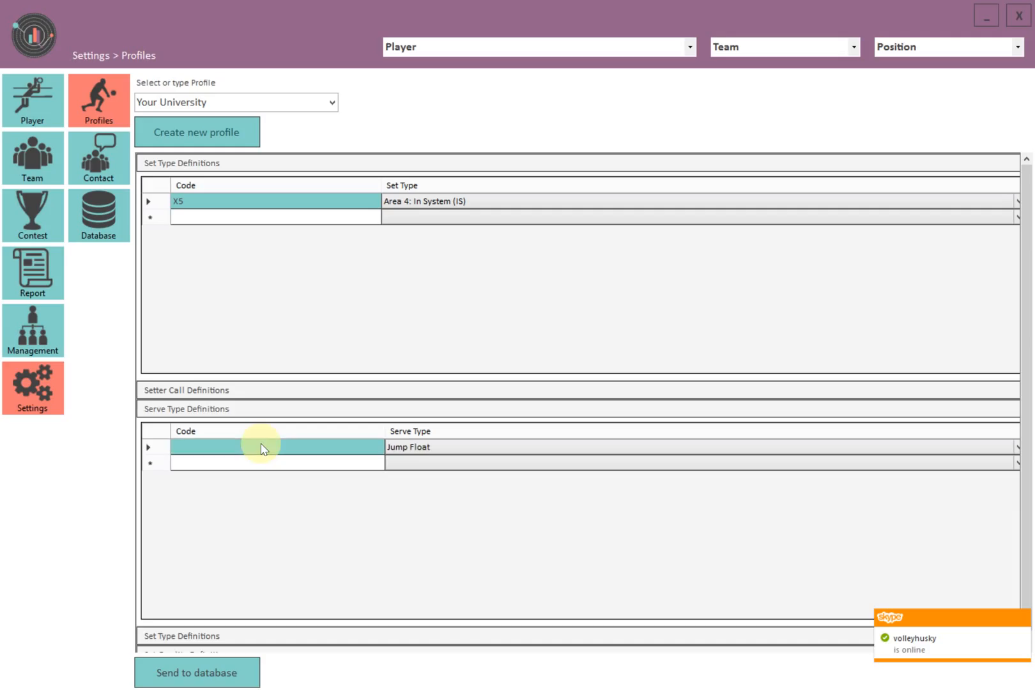
{"action": "type", "text": "M"}
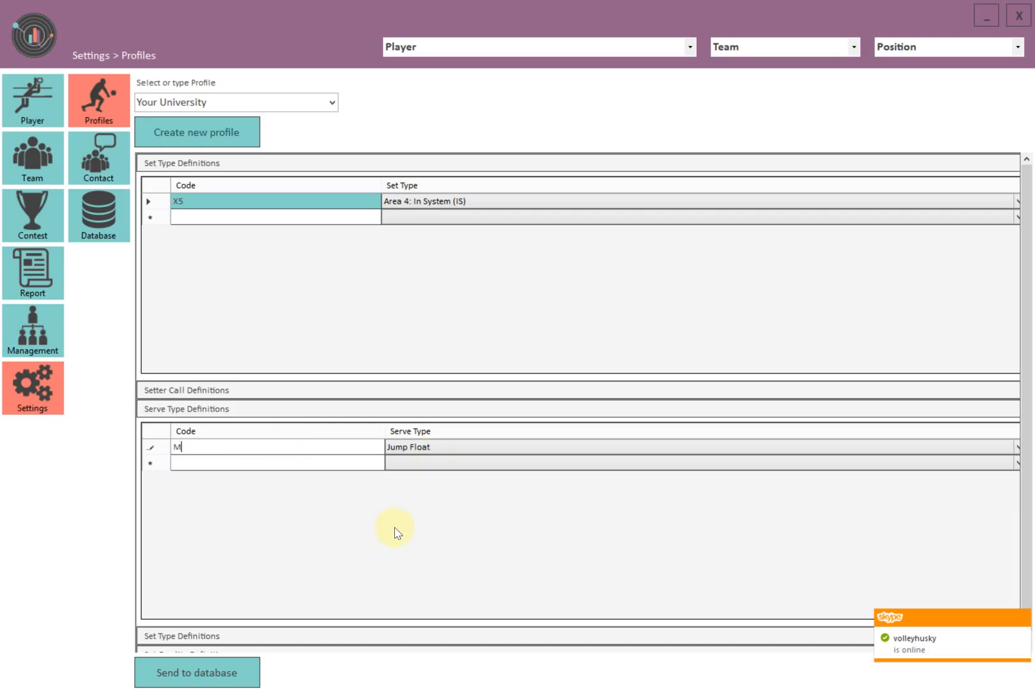
{"action": "left_click", "coordinate": [283, 411]}
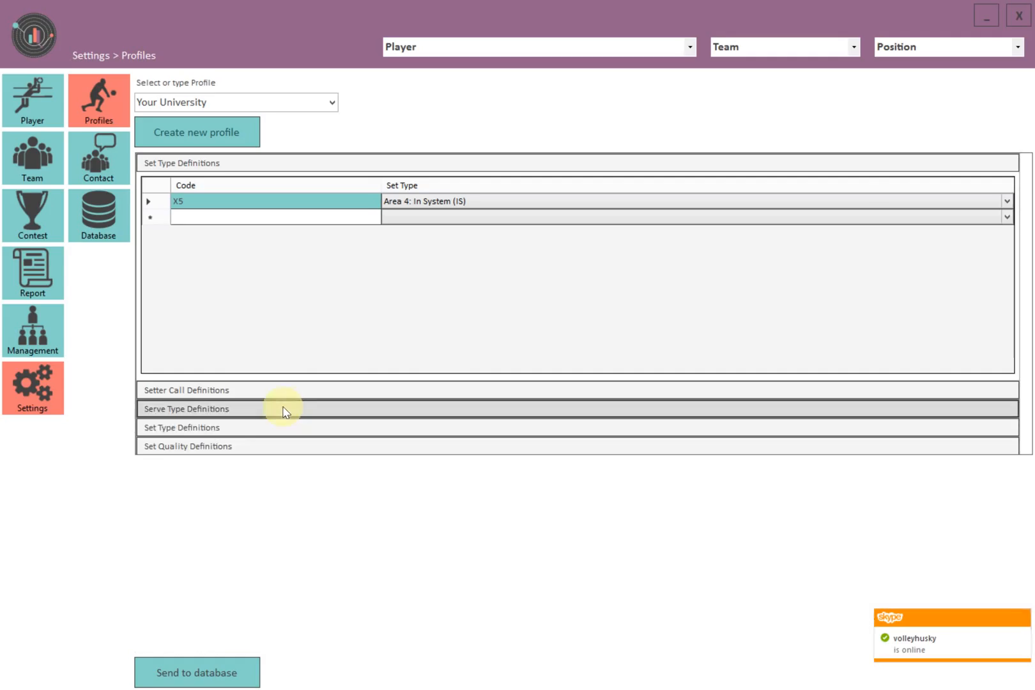
- Examine the options available for block type definitions without adding an entry, and collapse that section
{"action": "left_click", "coordinate": [239, 430]}
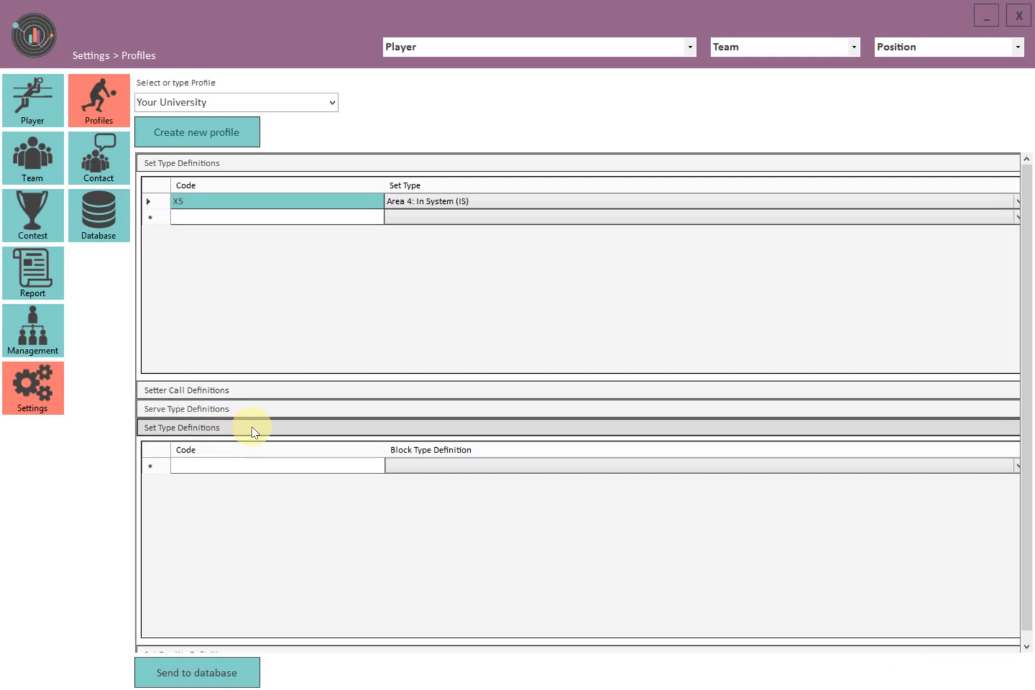
{"action": "left_click", "coordinate": [453, 469]}
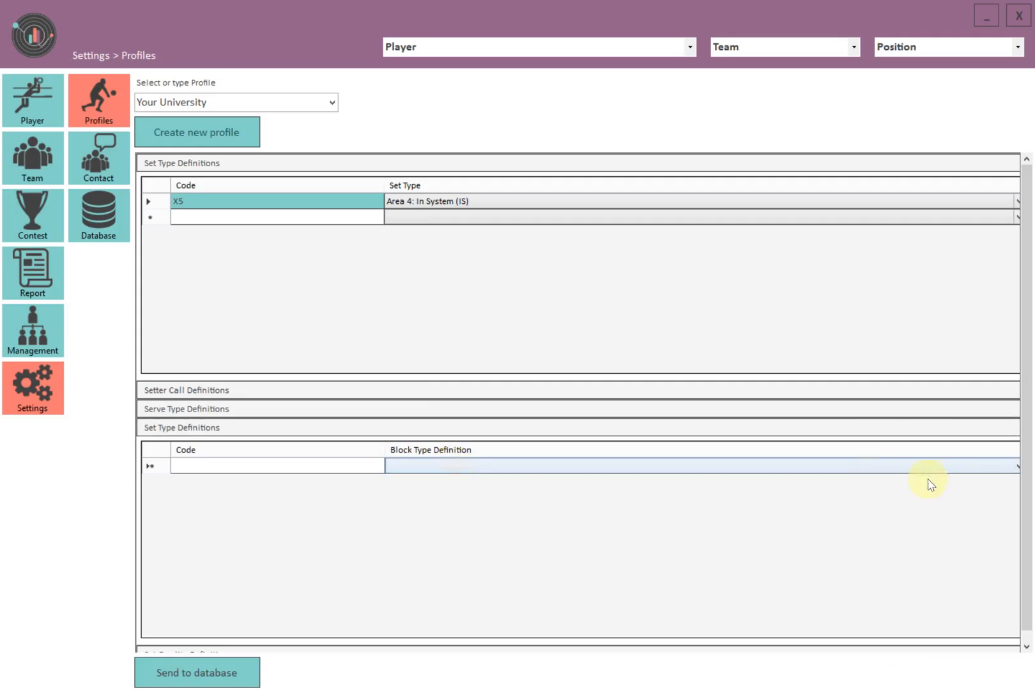
{"action": "left_click", "coordinate": [1017, 469]}
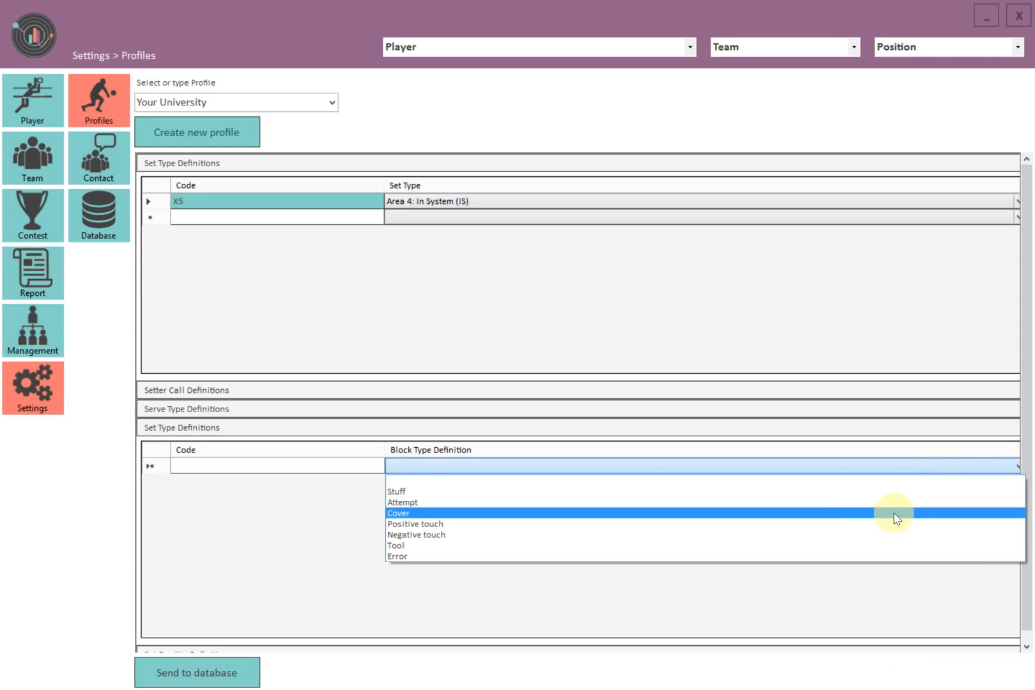
{"action": "left_click", "coordinate": [472, 469]}
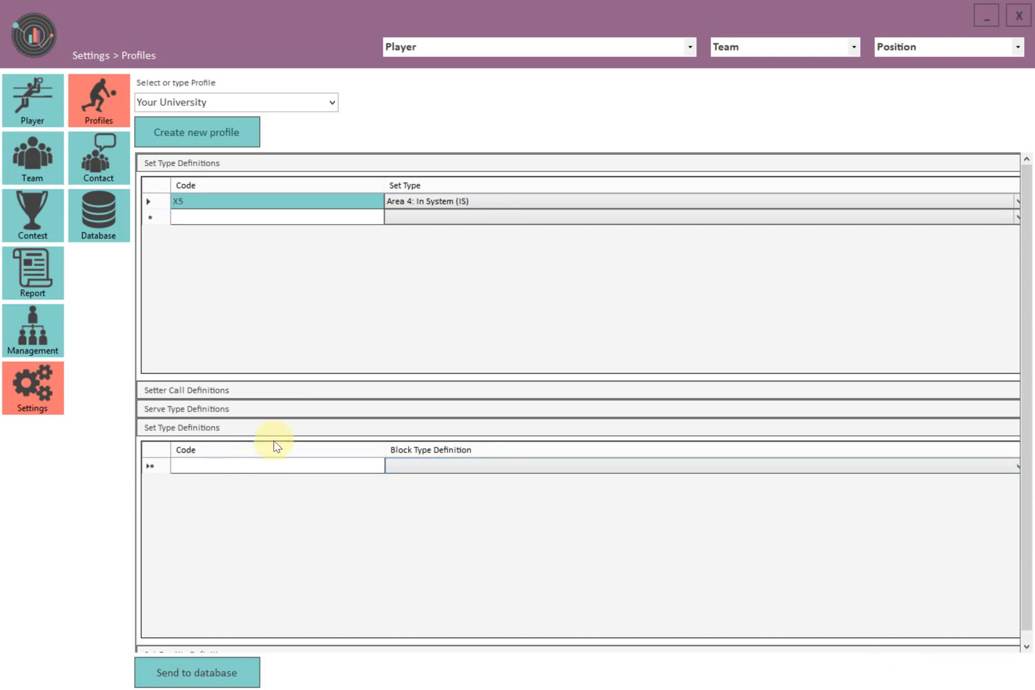
{"action": "left_click", "coordinate": [281, 432]}
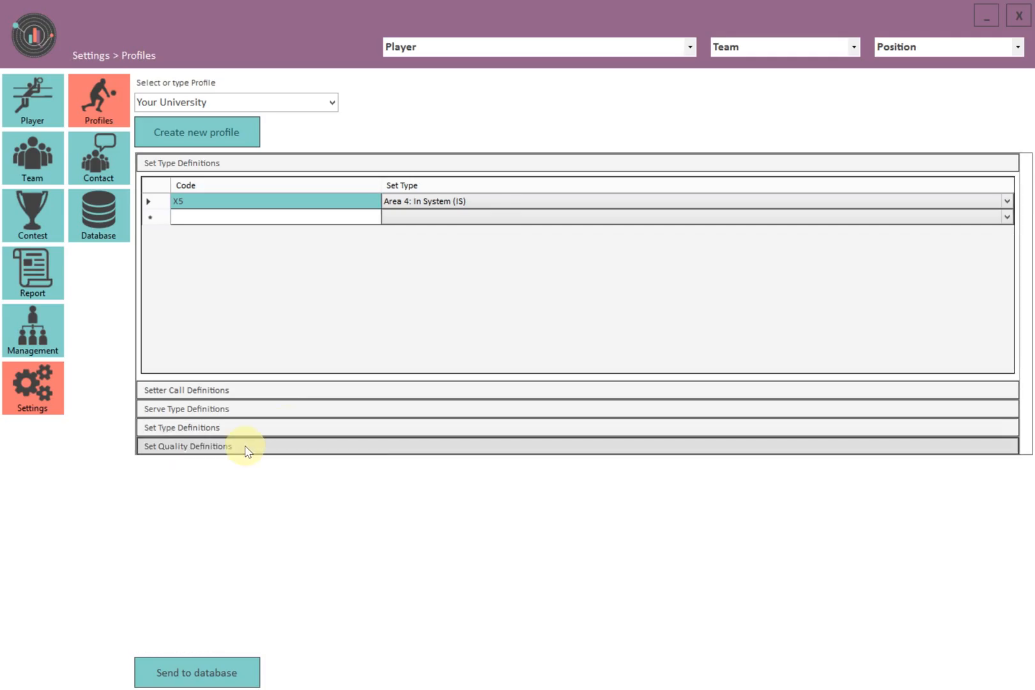
- Examine the available set quality options and save the "Your University" profile to the database
{"action": "left_click", "coordinate": [247, 448]}
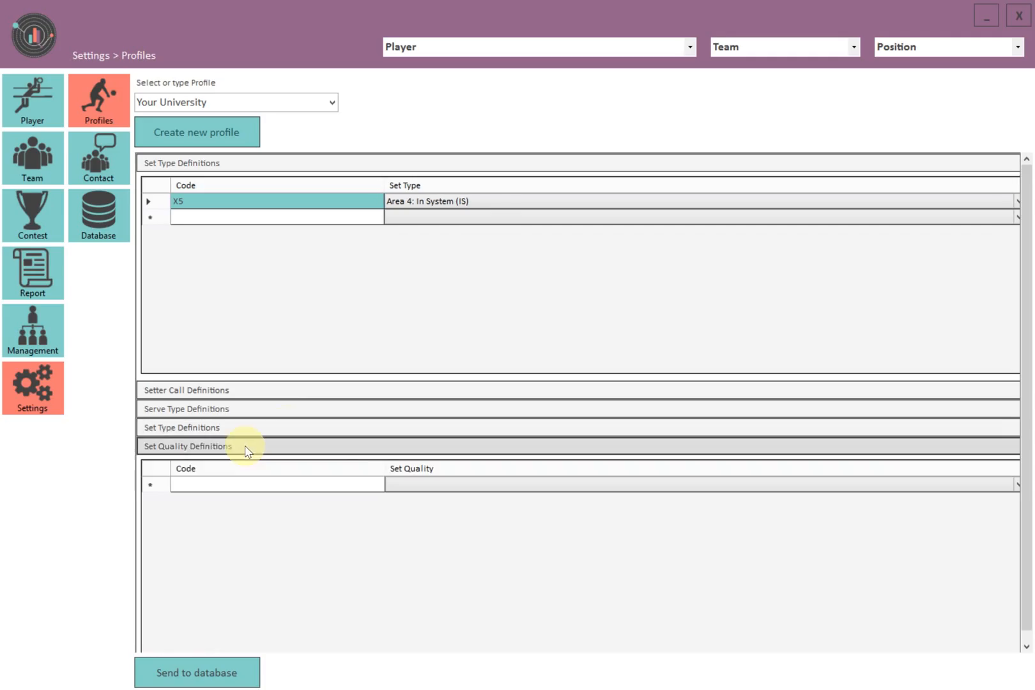
{"action": "left_click", "coordinate": [1016, 490]}
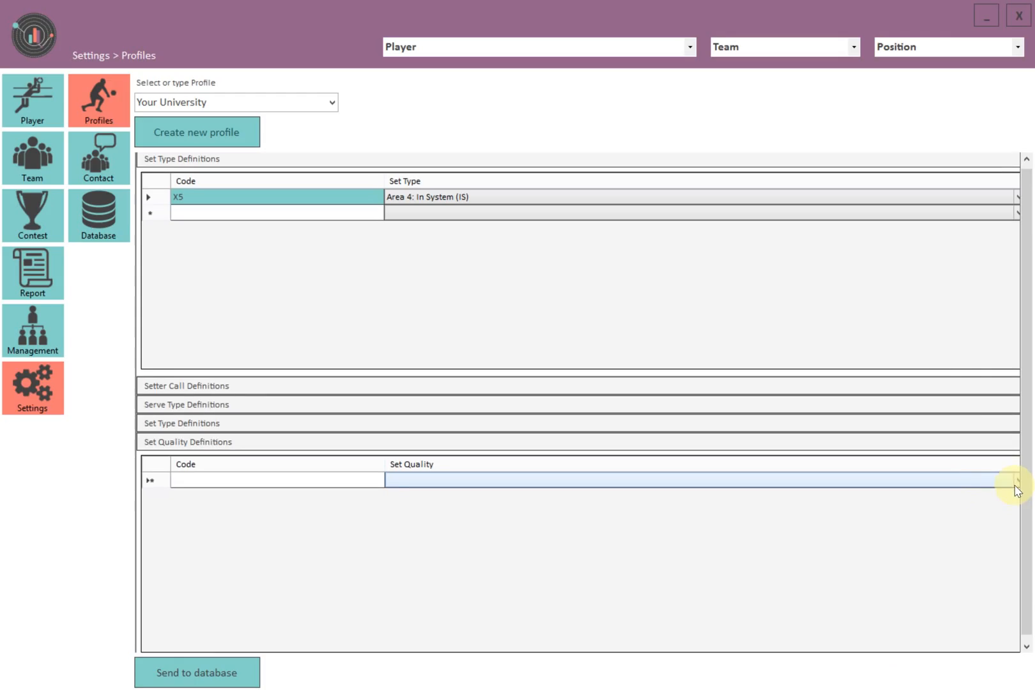
{"action": "left_click", "coordinate": [1016, 490]}
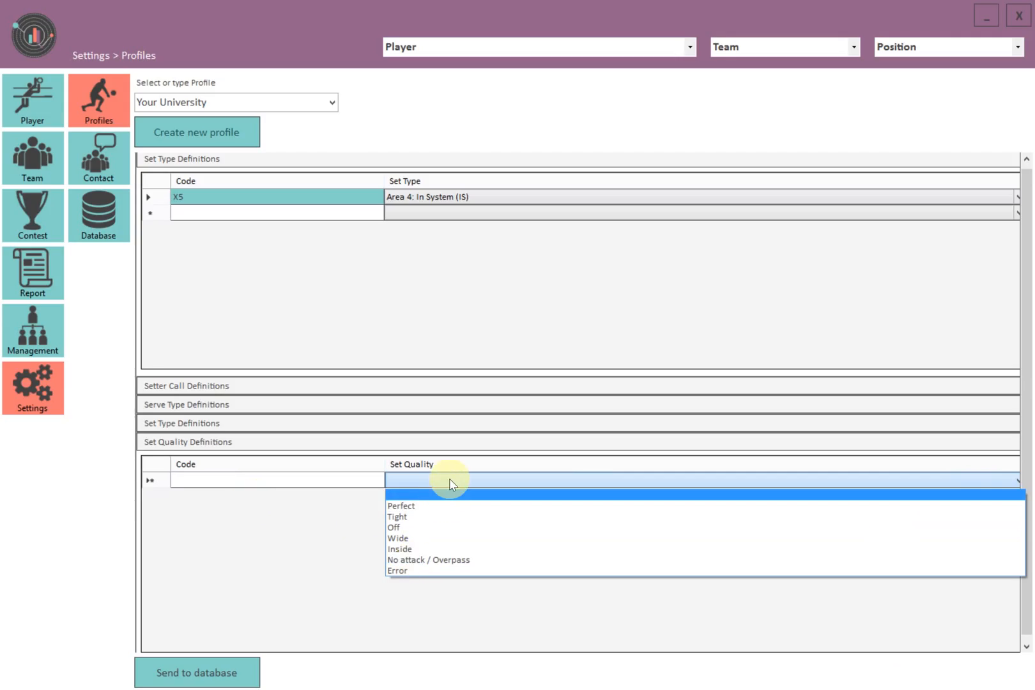
{"action": "left_click", "coordinate": [204, 554]}
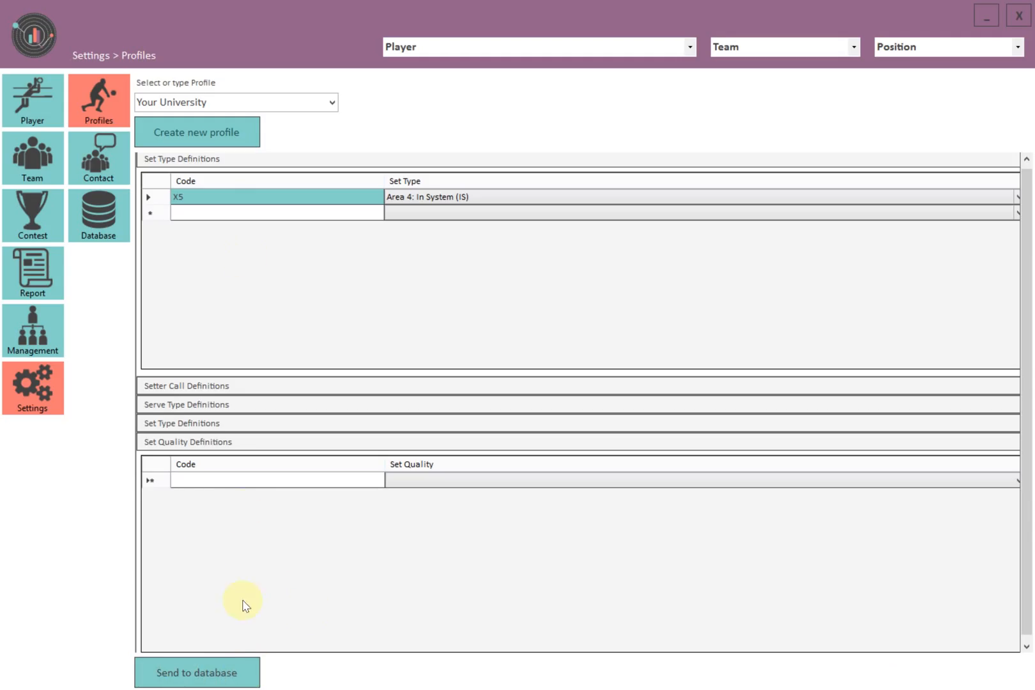
{"action": "left_click", "coordinate": [187, 674]}
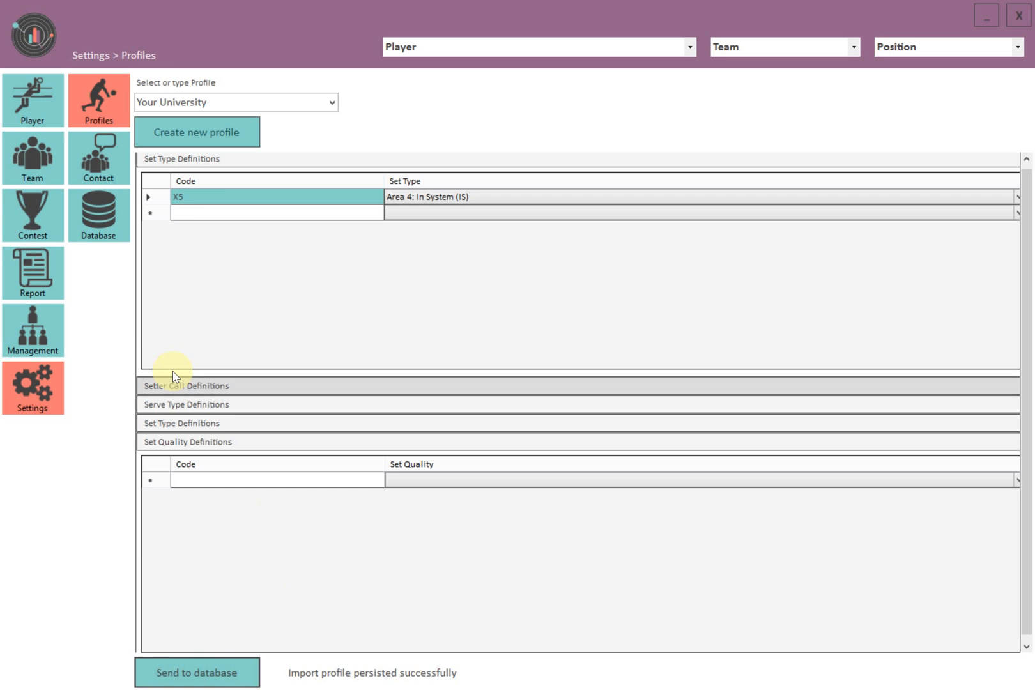
- Open the contest management page and examine the list of local leagues without choosing one
{"action": "left_click", "coordinate": [25, 329]}
{"action": "left_click", "coordinate": [102, 220]}
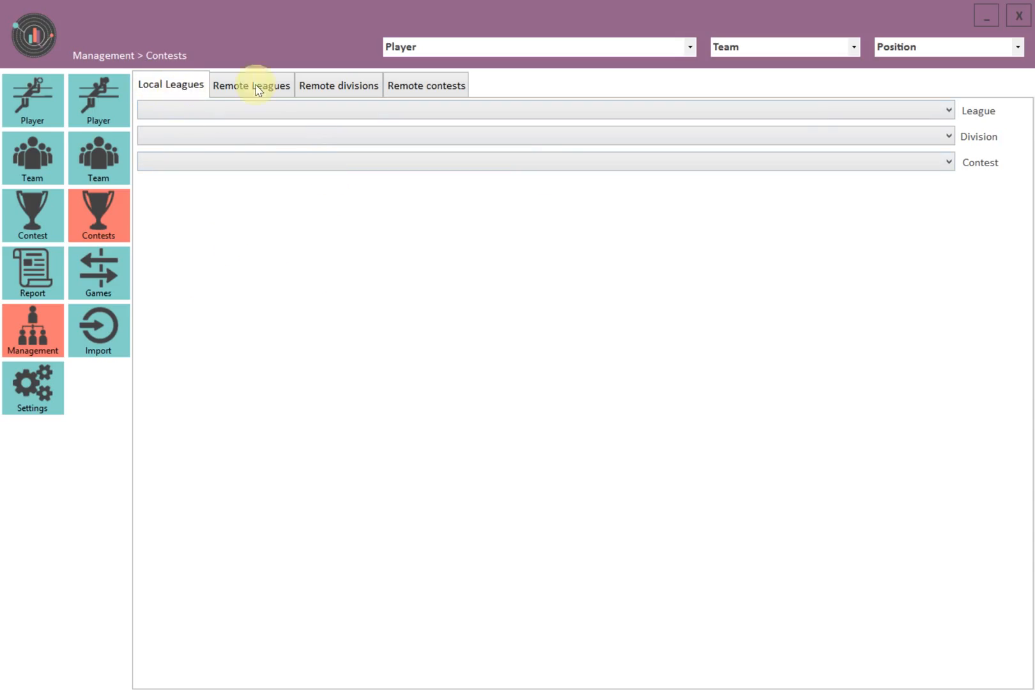
{"action": "left_click", "coordinate": [949, 111]}
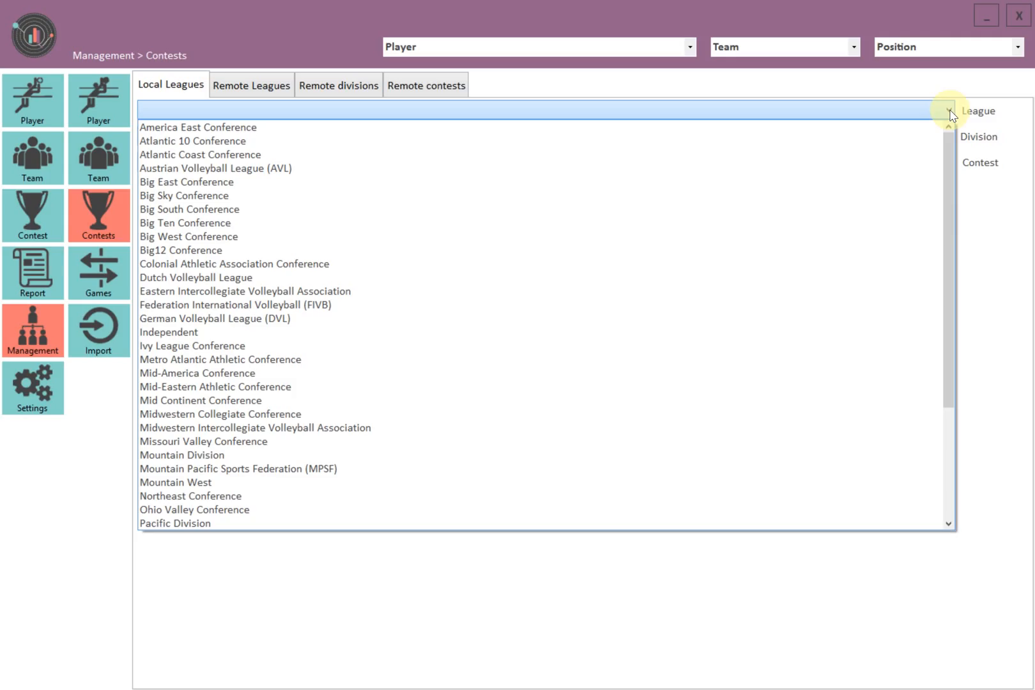
{"action": "left_click", "coordinate": [951, 113]}
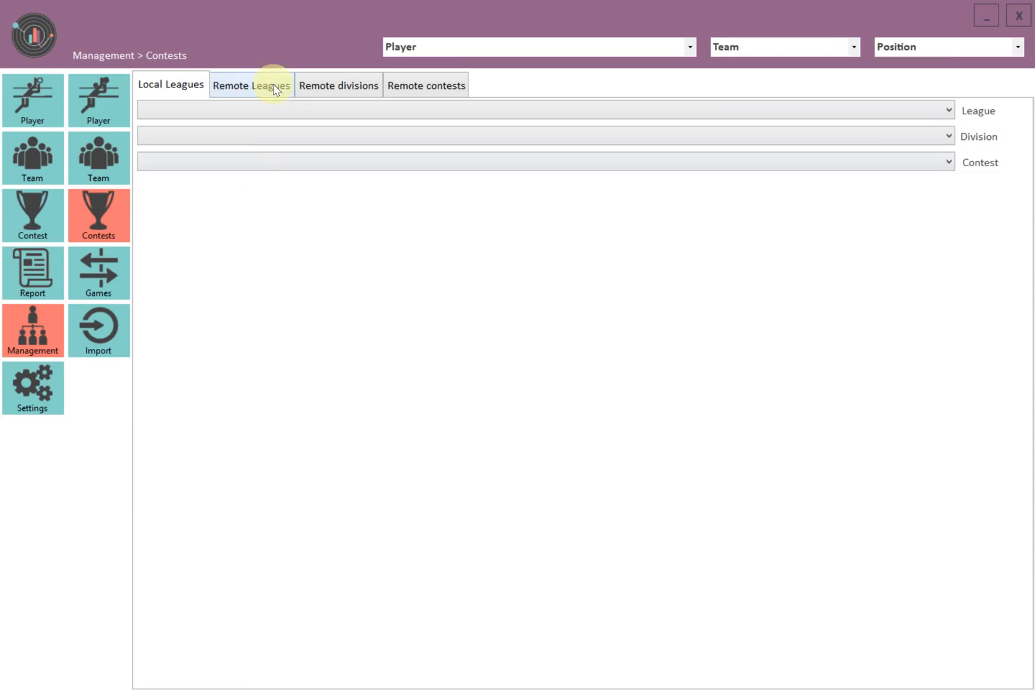
- Search the remote leagues in the United States for "Big" and save the Big Ten Conference to the database
{"action": "left_click", "coordinate": [251, 92]}
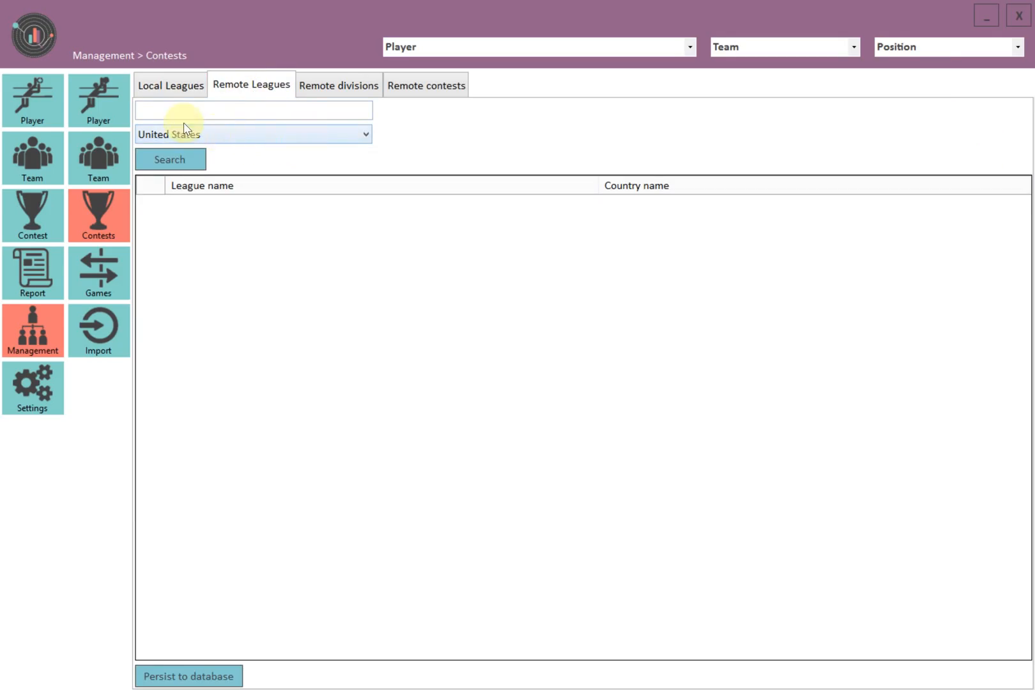
{"action": "left_click", "coordinate": [163, 110]}
{"action": "type", "text": "Big"}
{"action": "left_click", "coordinate": [184, 164]}
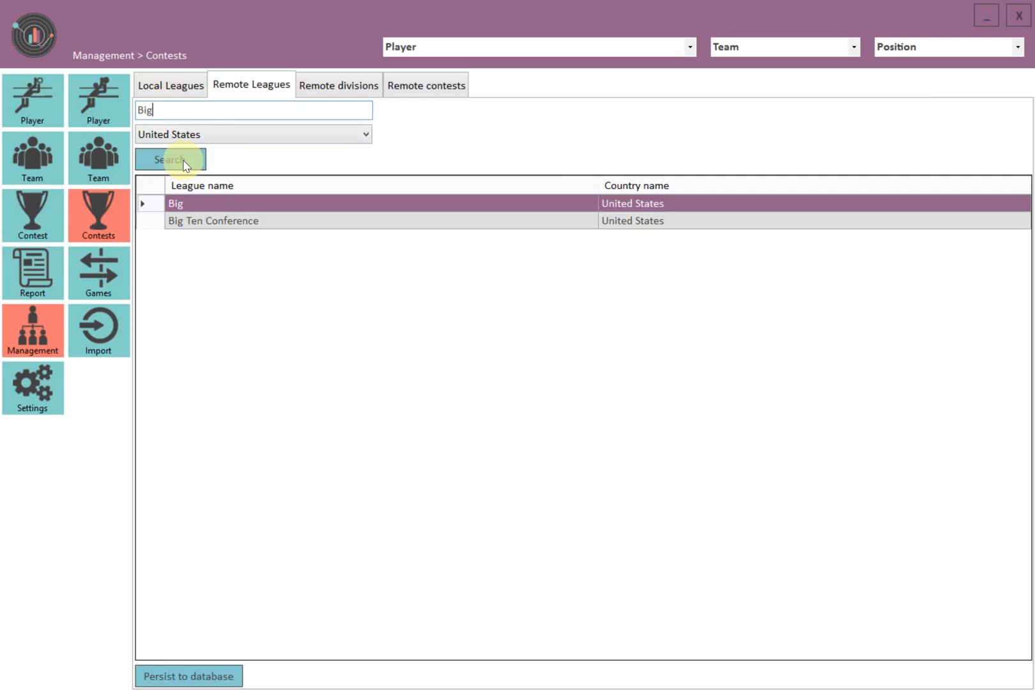
{"action": "left_click", "coordinate": [218, 223]}
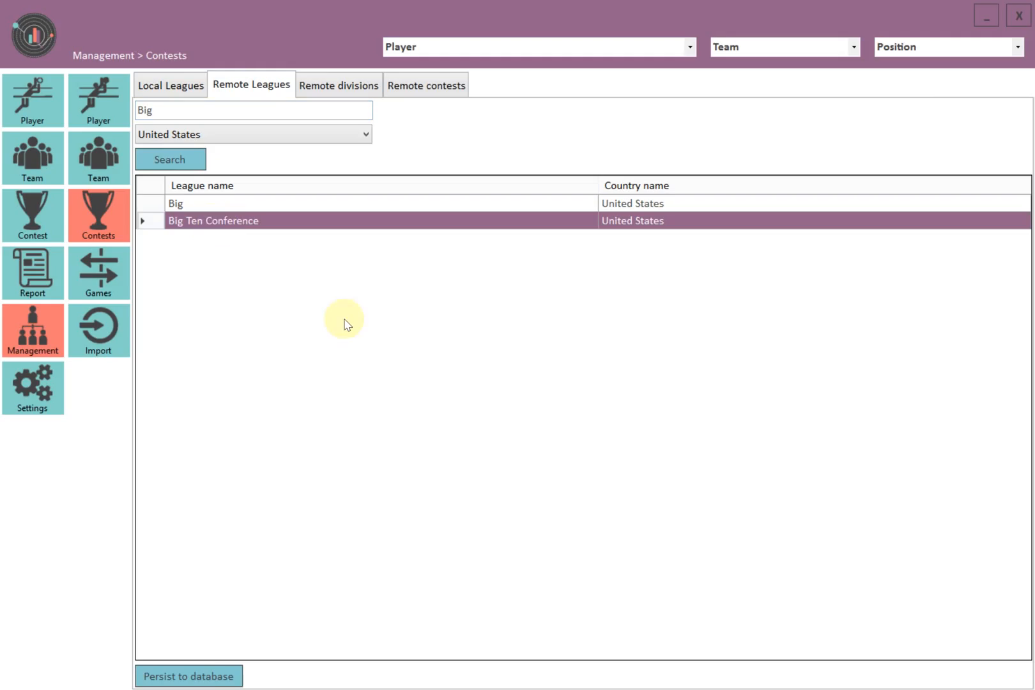
{"action": "left_click", "coordinate": [196, 677]}
- Search the remote divisions of the Big Ten Conference for the name "Division"
{"action": "left_click", "coordinate": [342, 92]}
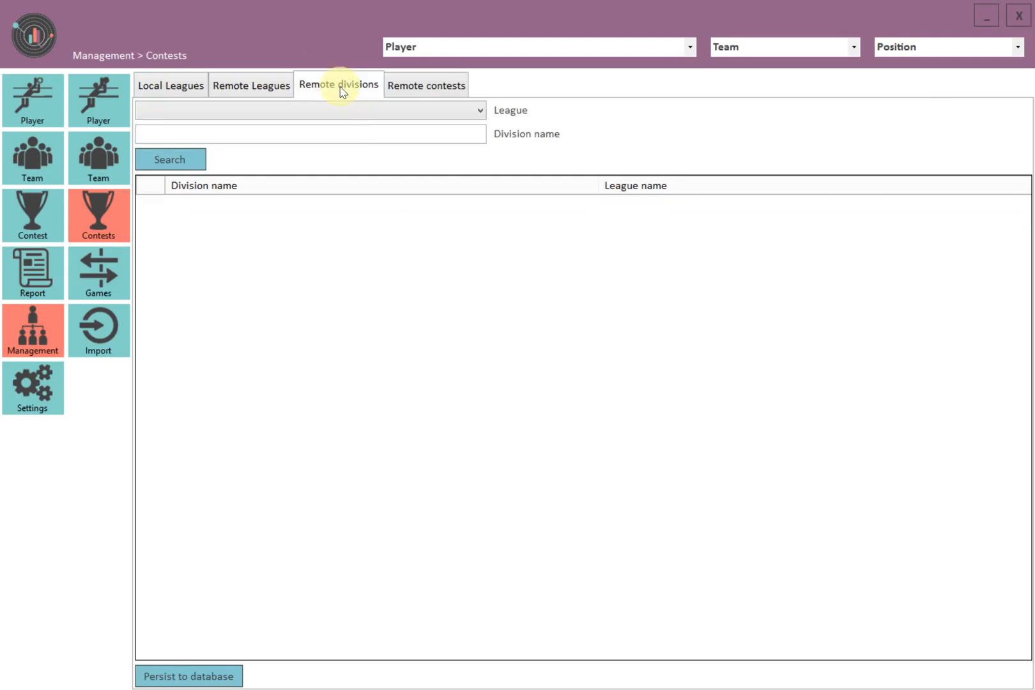
{"action": "left_click", "coordinate": [479, 113]}
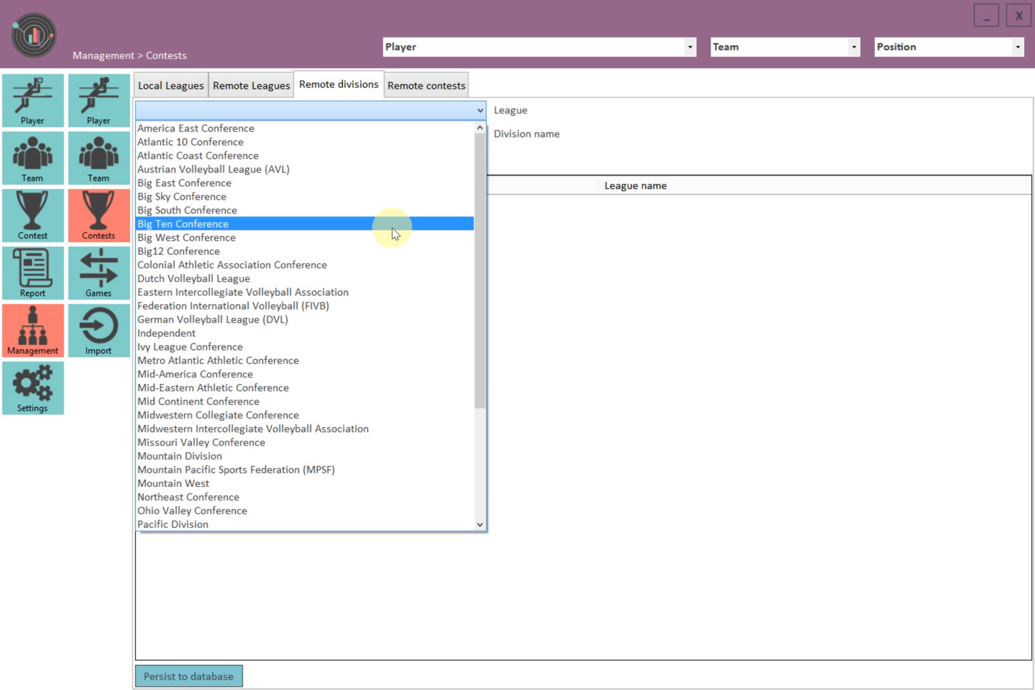
{"action": "left_click", "coordinate": [393, 225]}
{"action": "left_click", "coordinate": [180, 131]}
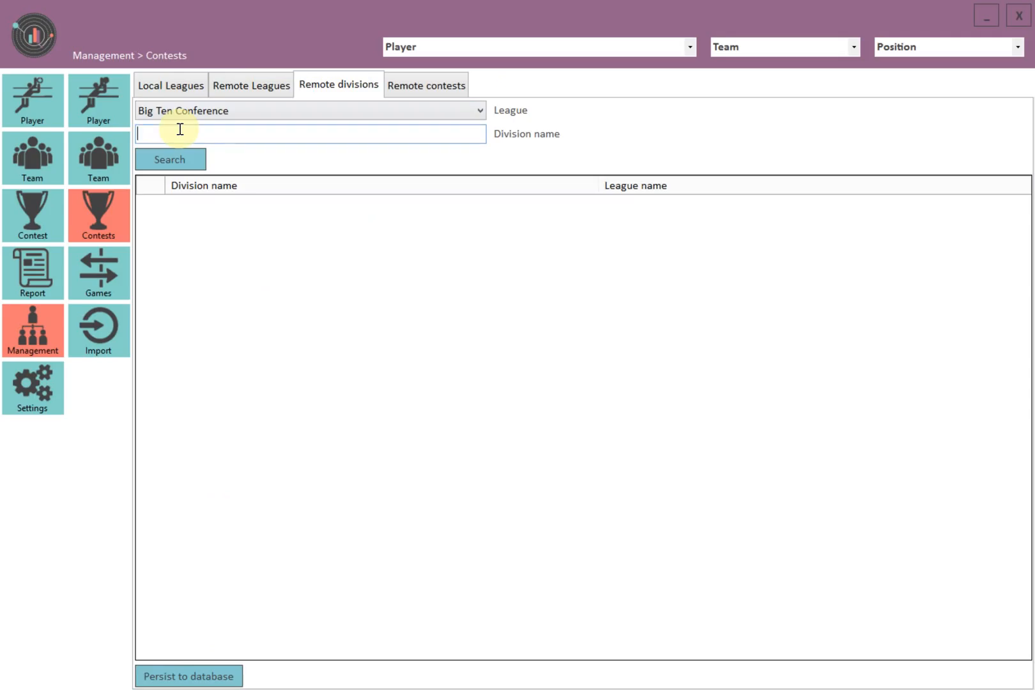
{"action": "type", "text": "Division"}
{"action": "left_click", "coordinate": [167, 160]}
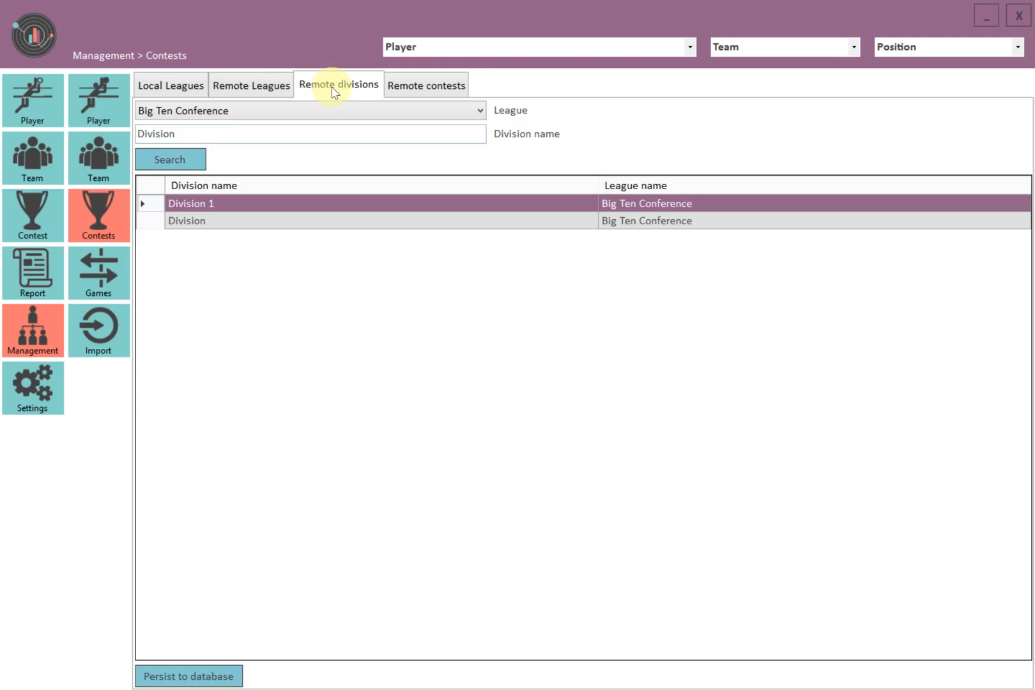
- Search the remote contests of Big Ten Conference, Division 1 for "Regular" and select the 2014 Regular Season
{"action": "left_click", "coordinate": [439, 96]}
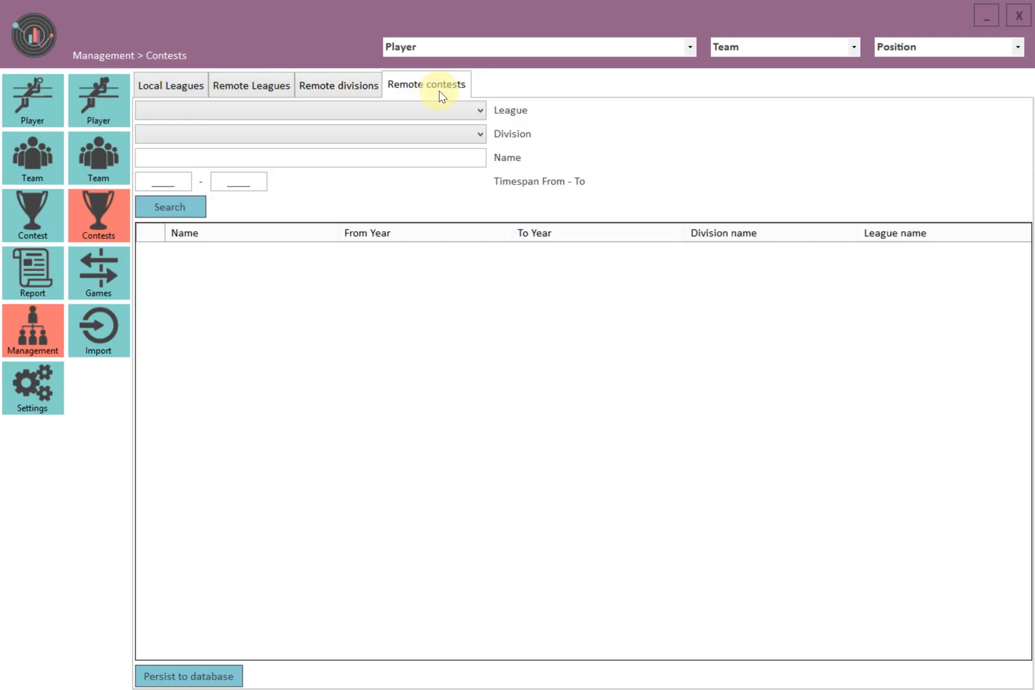
{"action": "left_click", "coordinate": [480, 111]}
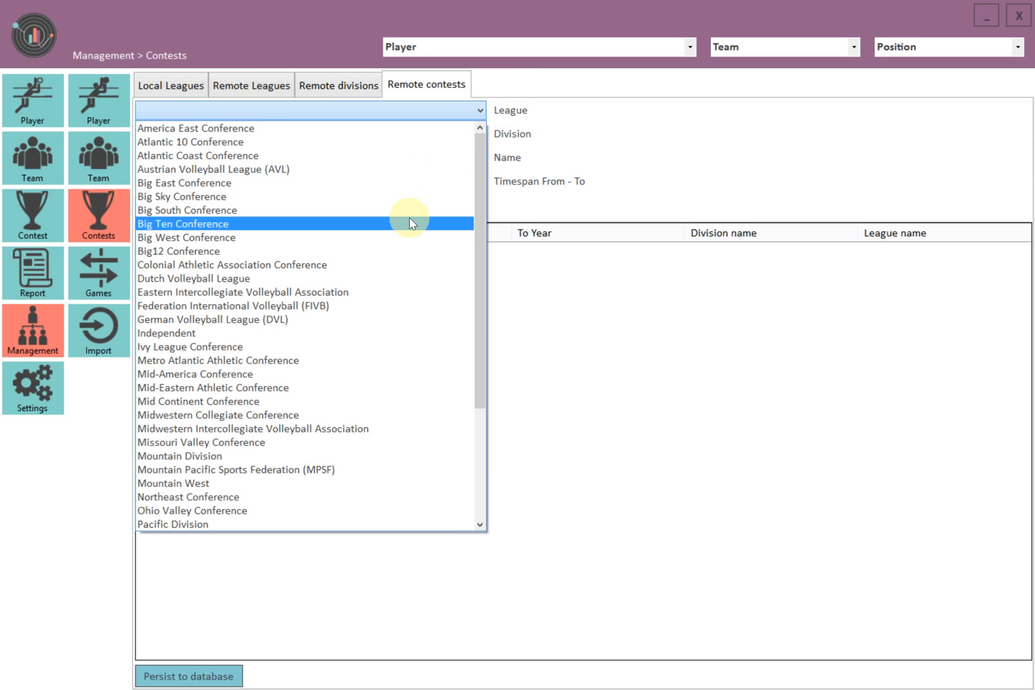
{"action": "left_click", "coordinate": [410, 223]}
{"action": "left_click", "coordinate": [479, 135]}
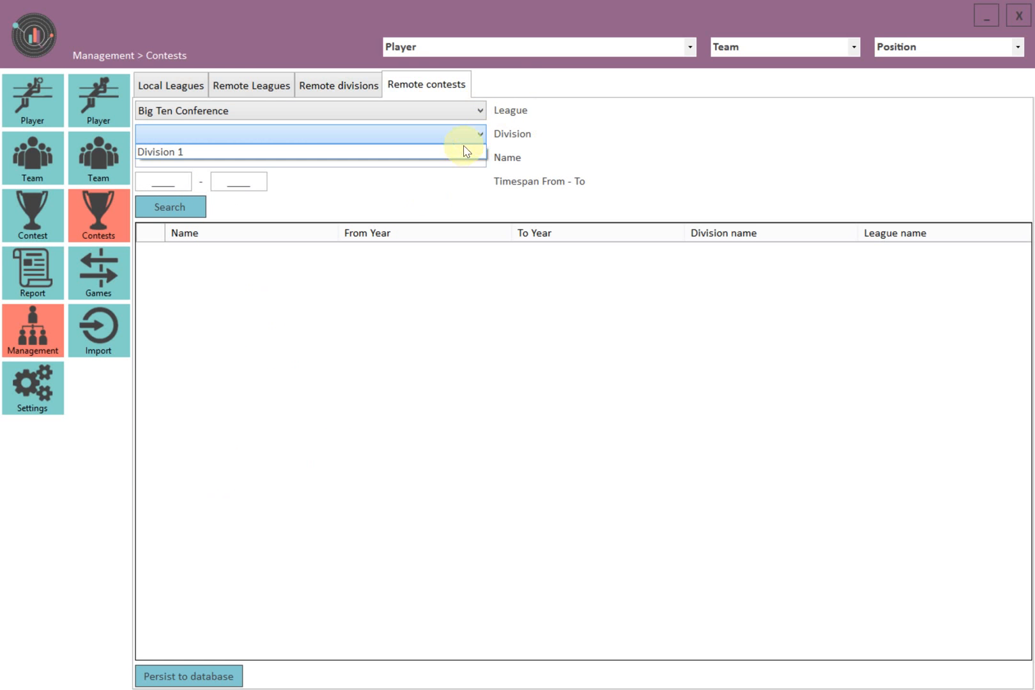
{"action": "left_click", "coordinate": [462, 152]}
{"action": "left_click", "coordinate": [404, 157]}
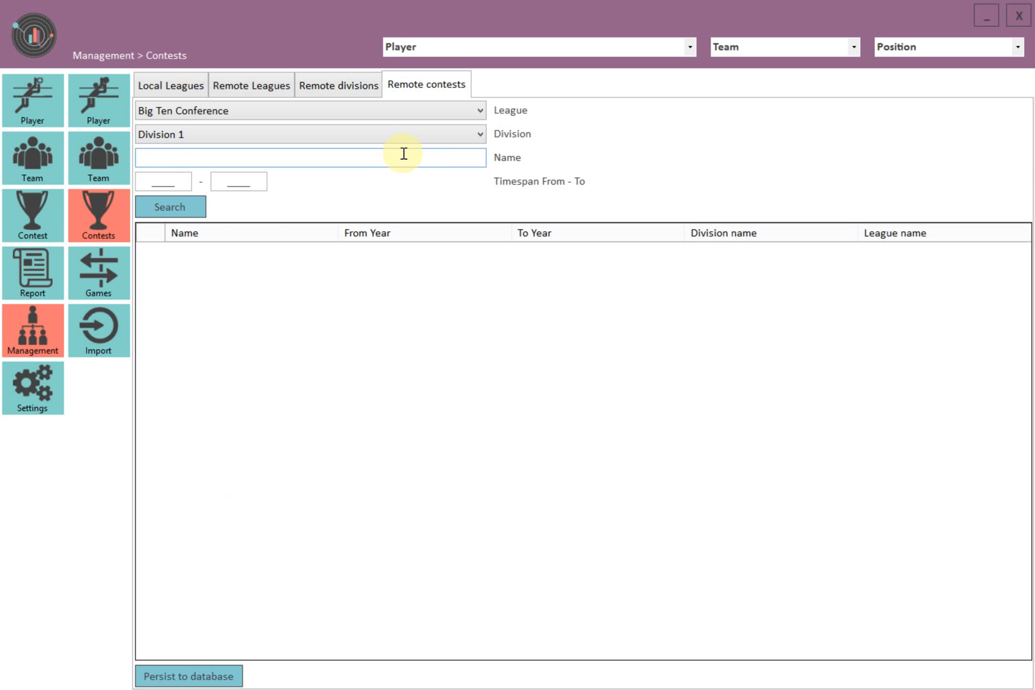
{"action": "type", "text": "Regular"}
{"action": "left_click", "coordinate": [202, 208]}
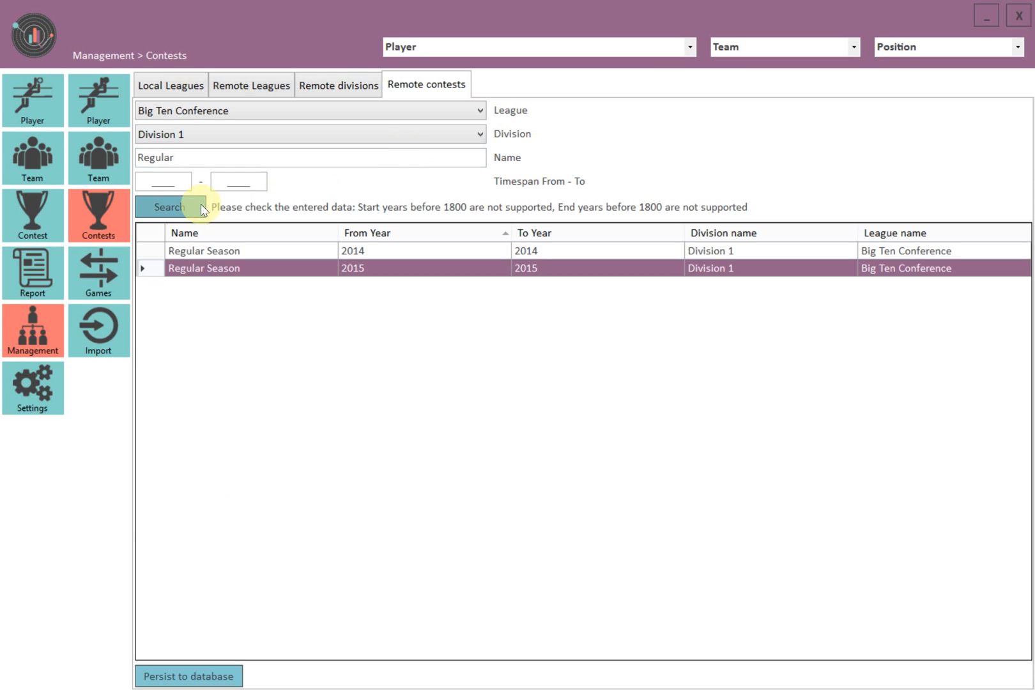
{"action": "left_click", "coordinate": [248, 254]}
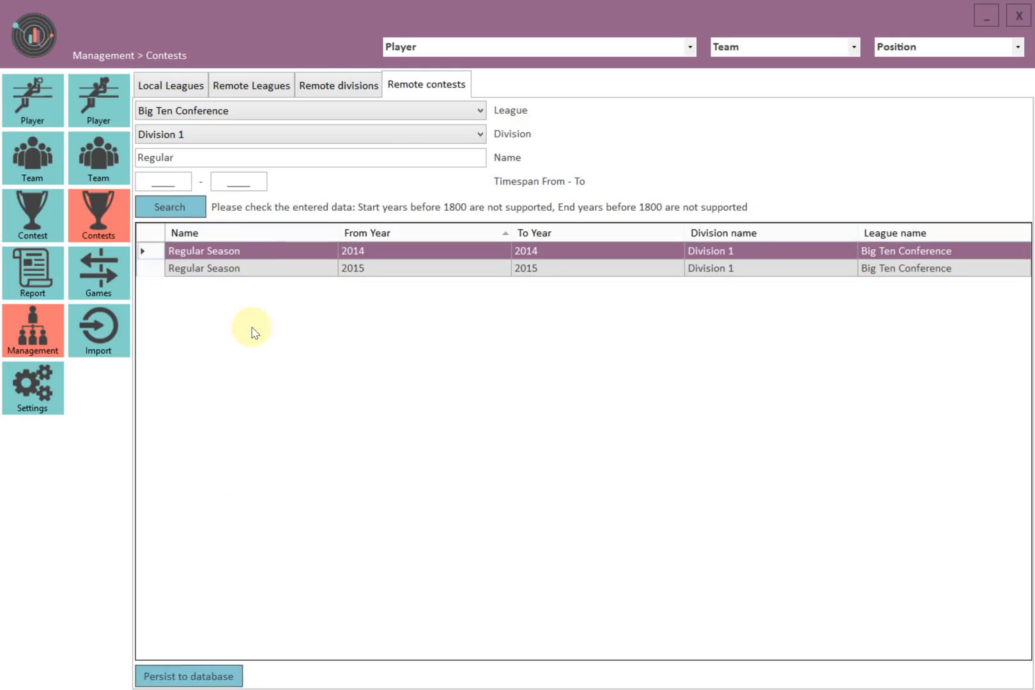
- Search the remote contests for "Playoffs" and look at the 2014 and 2015 entries
{"action": "double_click", "coordinate": [176, 161]}
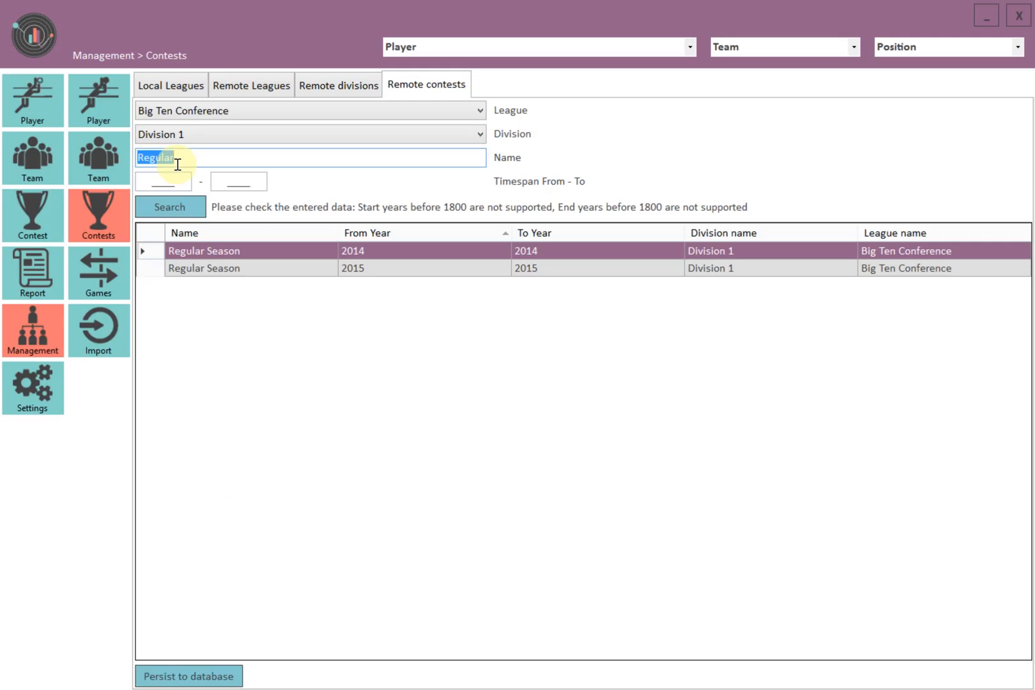
{"action": "type", "text": "Playoffs"}
{"action": "left_click", "coordinate": [173, 203]}
{"action": "left_click", "coordinate": [205, 251]}
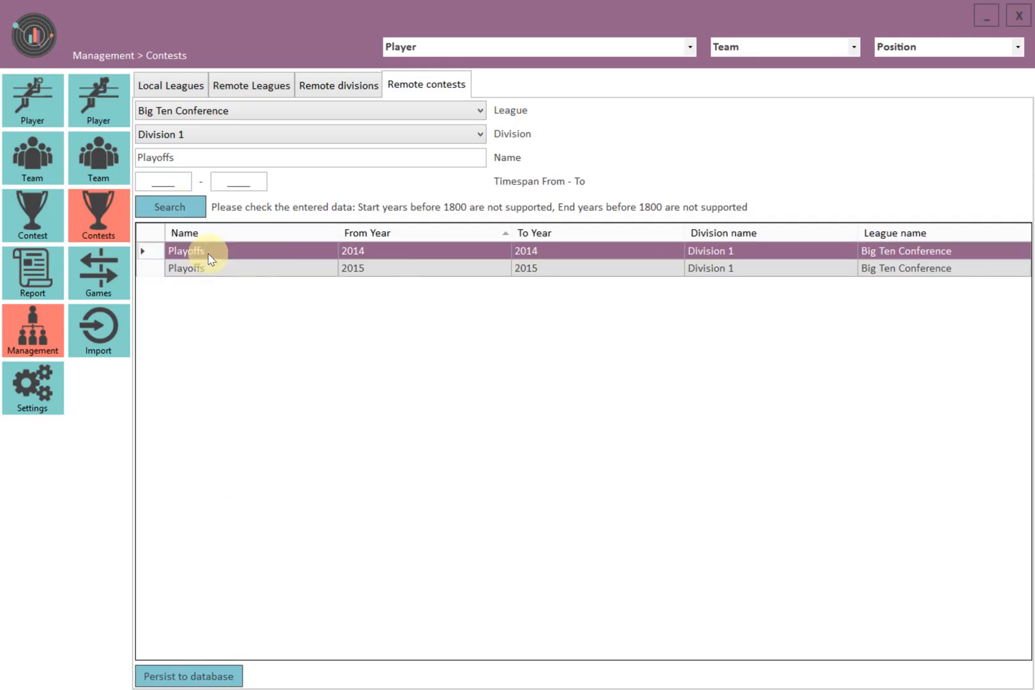
{"action": "left_click", "coordinate": [266, 270]}
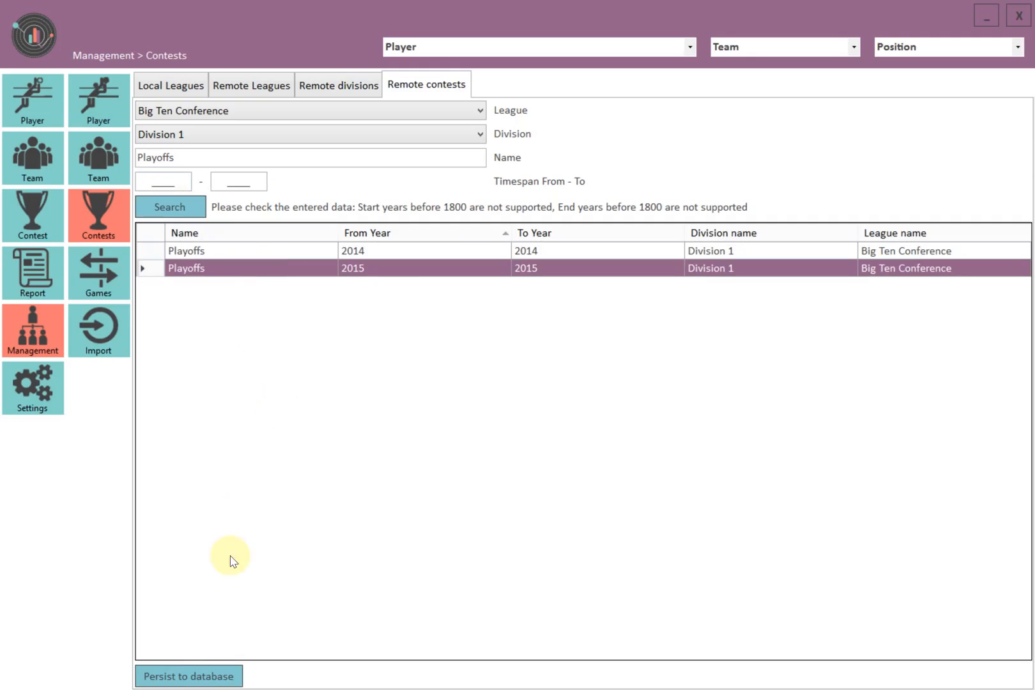
- Try "PRACTICE" as the remote contest name filter, and replace it with "Pre Season"
{"action": "double_click", "coordinate": [186, 156]}
{"action": "type", "text": "PRACTICE"}
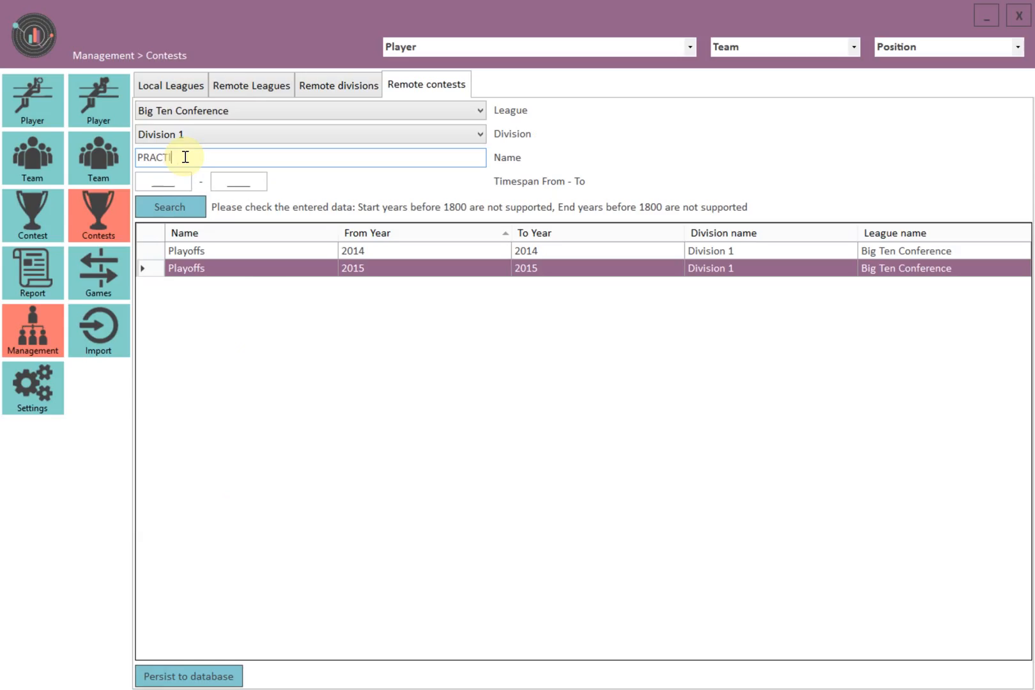
{"action": "key", "text": "BackSpace"}
{"action": "key", "text": "BackSpace"}
{"action": "key", "text": "BackSpace"}
{"action": "key", "text": "BackSpace"}
{"action": "key", "text": "BackSpace"}
{"action": "key", "text": "BackSpace"}
{"action": "key", "text": "BackSpace"}
{"action": "key", "text": "BackSpace"}
{"action": "type", "text": "Pre Seaso"}
- Open the match import page and choose Big Ten Conference, Division 1 and Regular Season 2015 as league, division and contest
{"action": "left_click", "coordinate": [97, 329]}
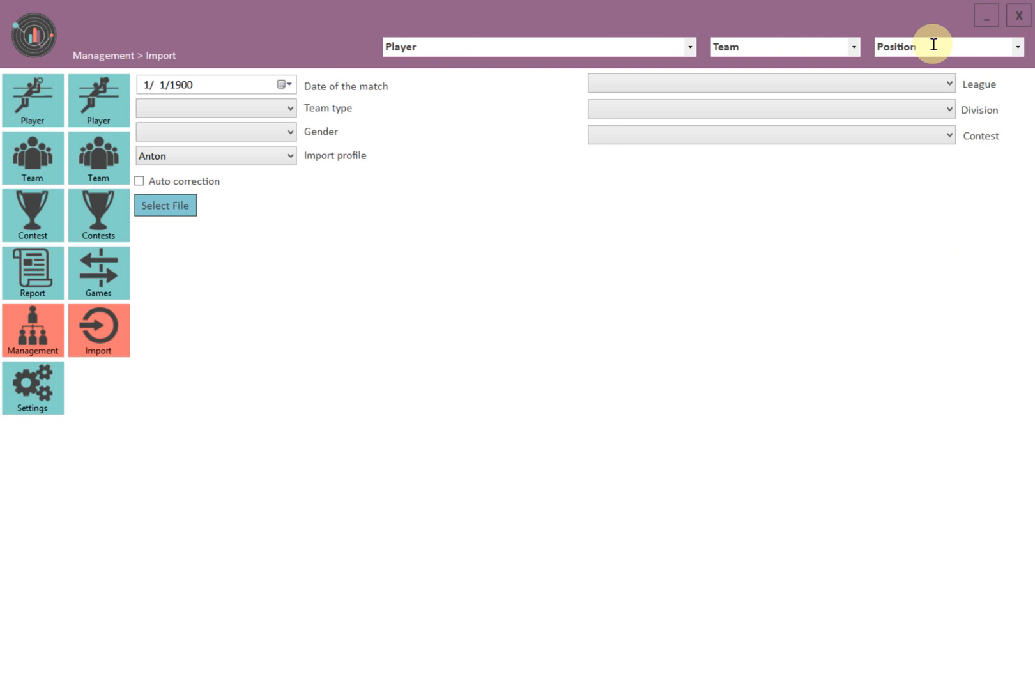
{"action": "left_click", "coordinate": [950, 83]}
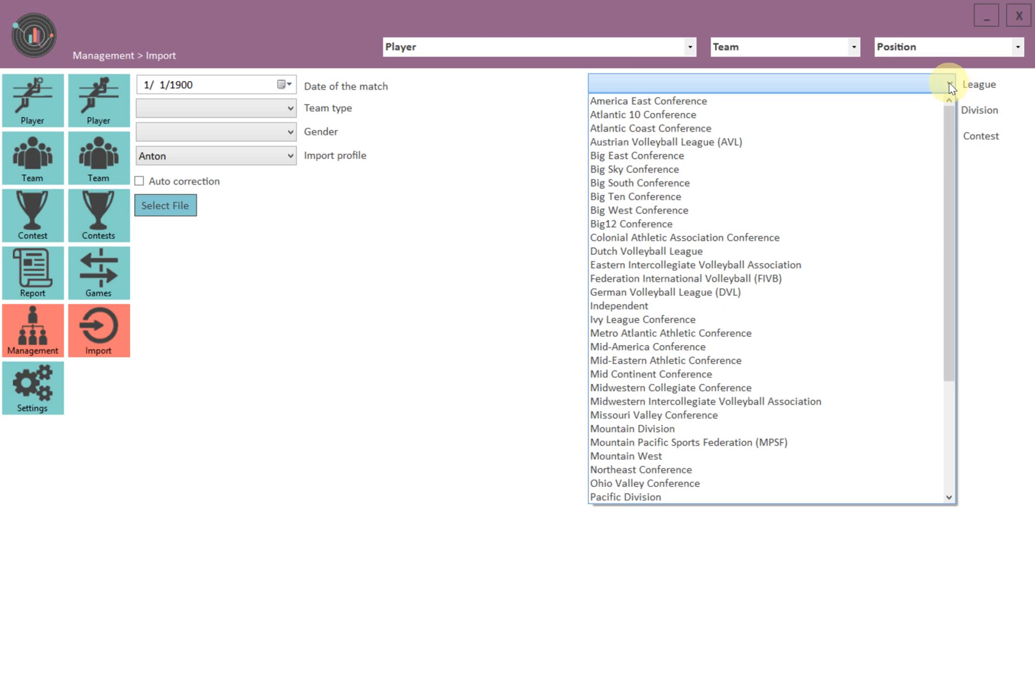
{"action": "left_click", "coordinate": [872, 197]}
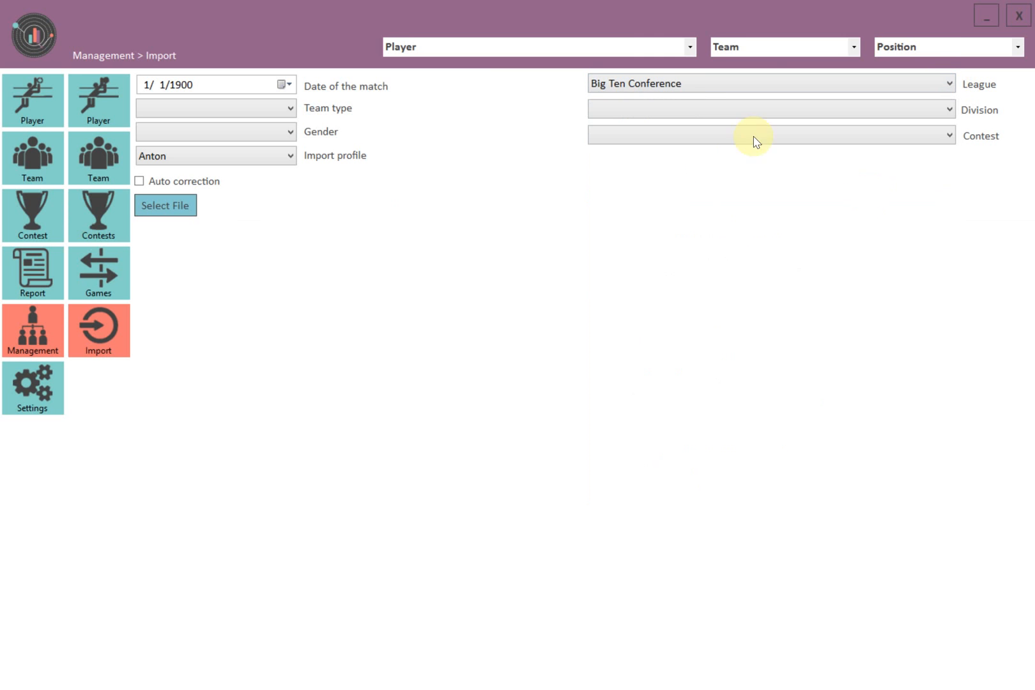
{"action": "left_click", "coordinate": [711, 113]}
{"action": "left_click", "coordinate": [712, 126]}
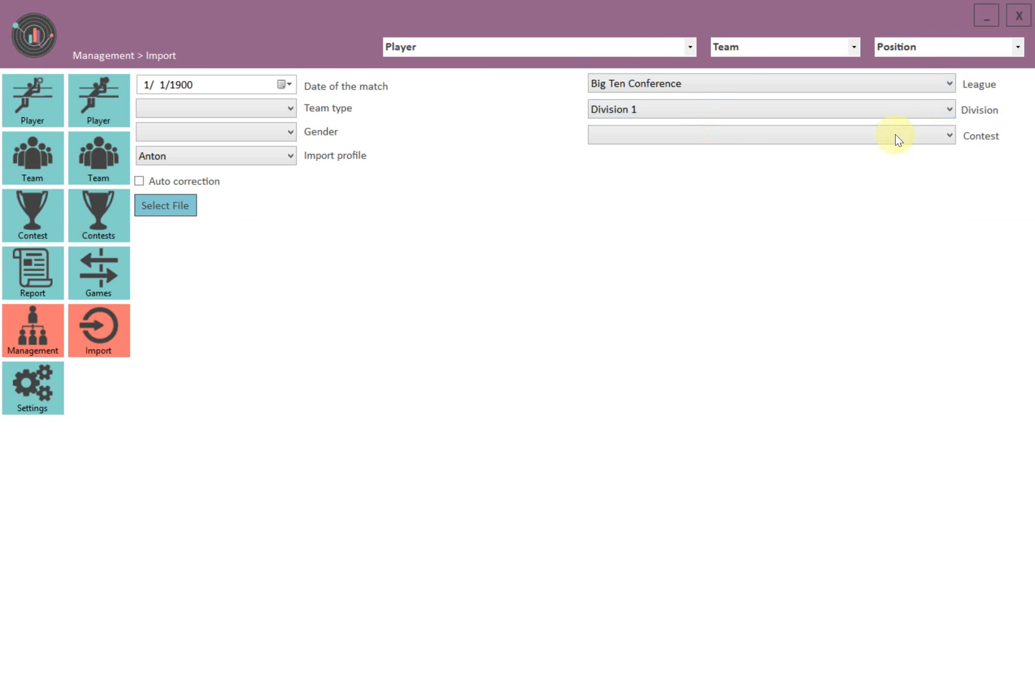
{"action": "left_click", "coordinate": [951, 141]}
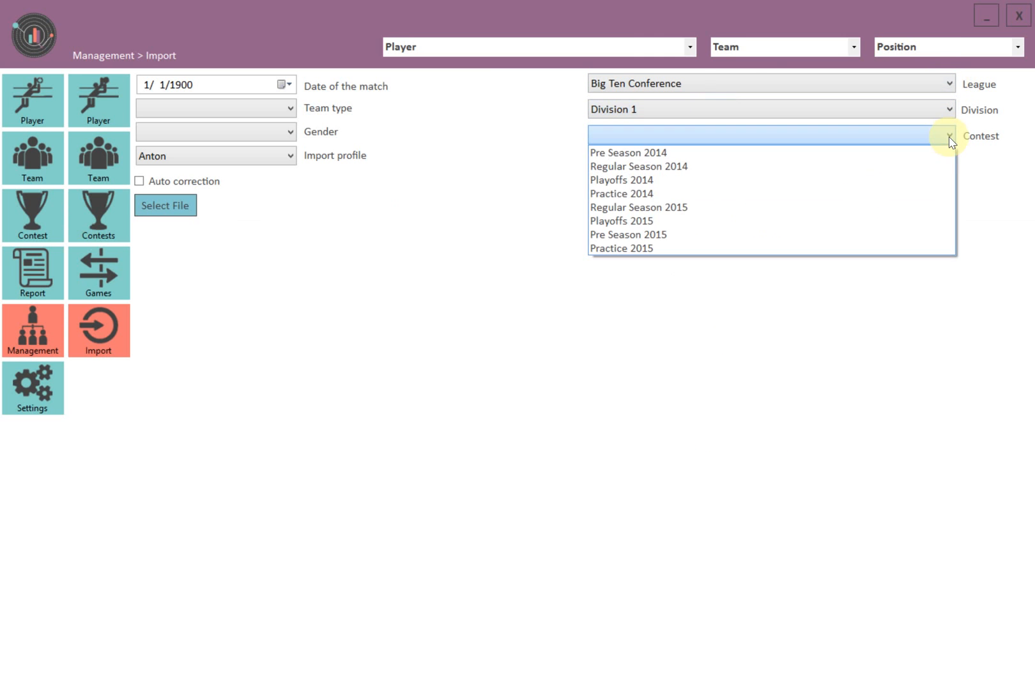
{"action": "left_click", "coordinate": [884, 213]}
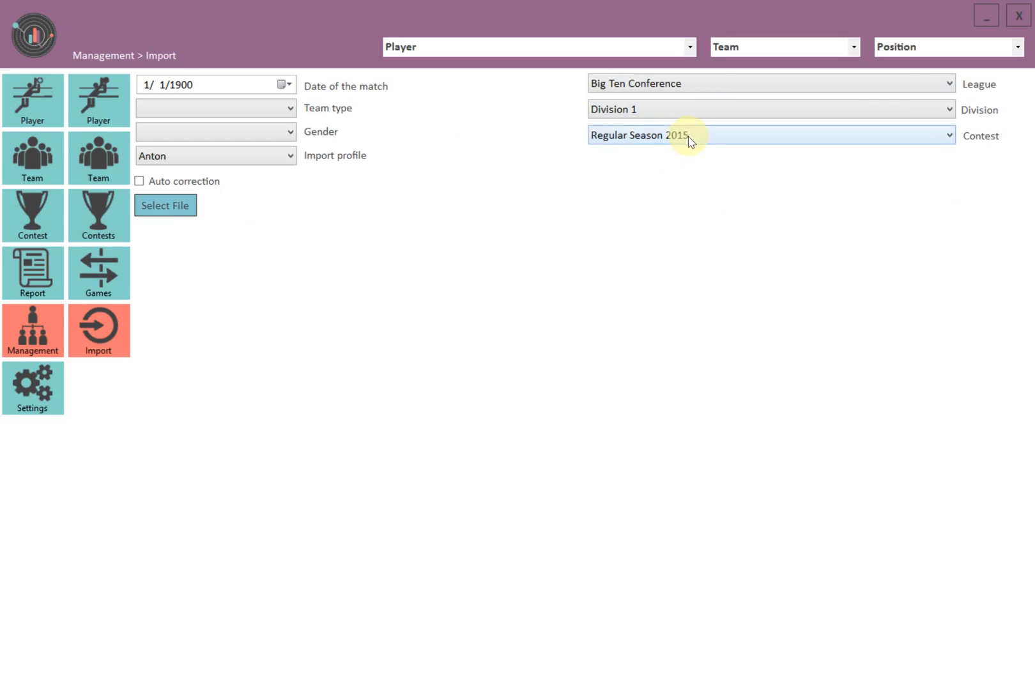
- Choose the "Your University" import profile and set the year of the match date to 2015
{"action": "left_click", "coordinate": [290, 159]}
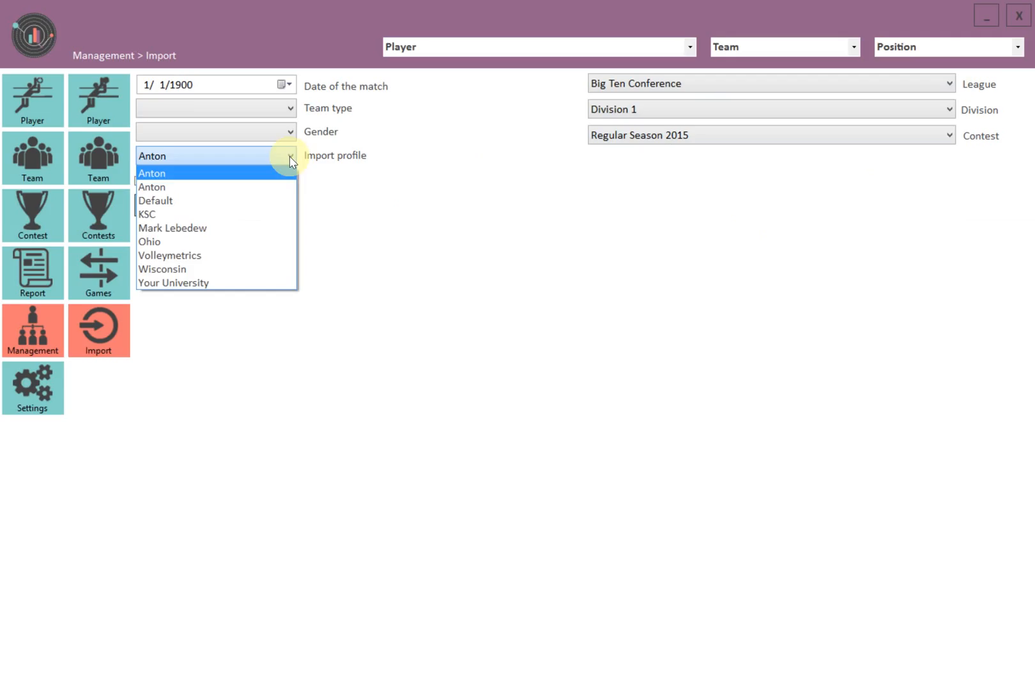
{"action": "left_click", "coordinate": [254, 282]}
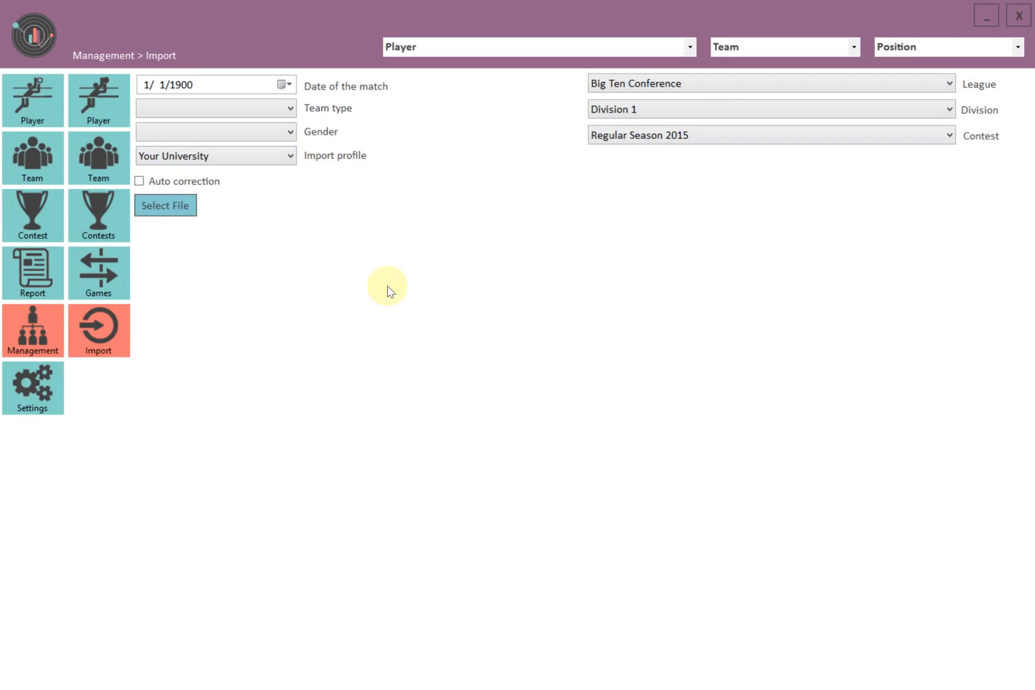
{"action": "left_click", "coordinate": [189, 85]}
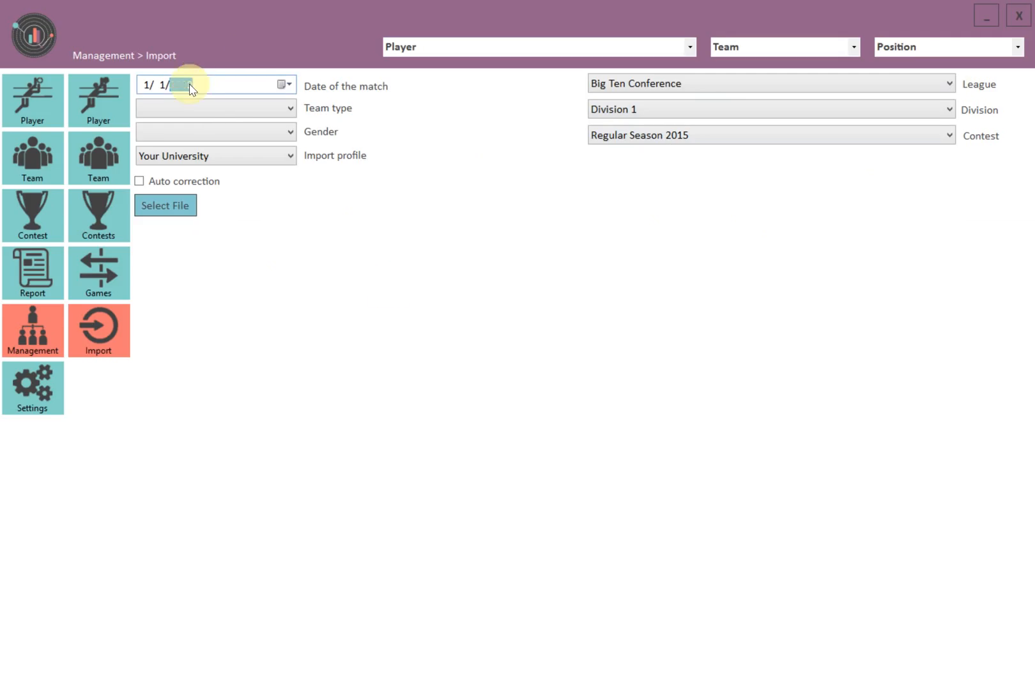
{"action": "type", "text": "2015"}
- Set the team type to Club Teams and the gender to Female, and view the match file selection without choosing a file
{"action": "left_click", "coordinate": [290, 110]}
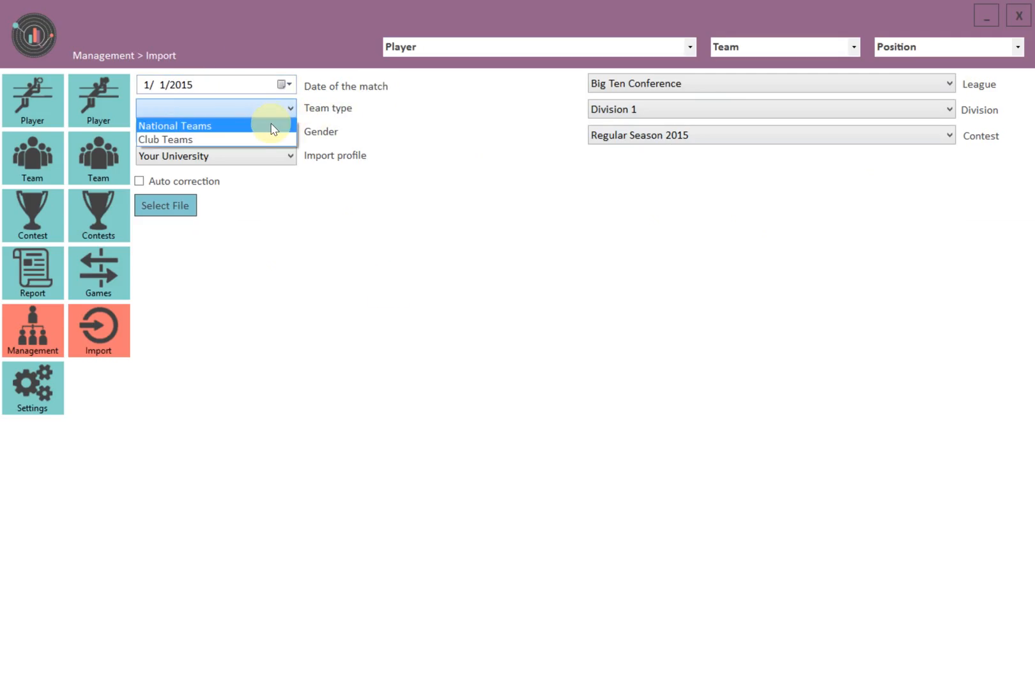
{"action": "left_click", "coordinate": [256, 143]}
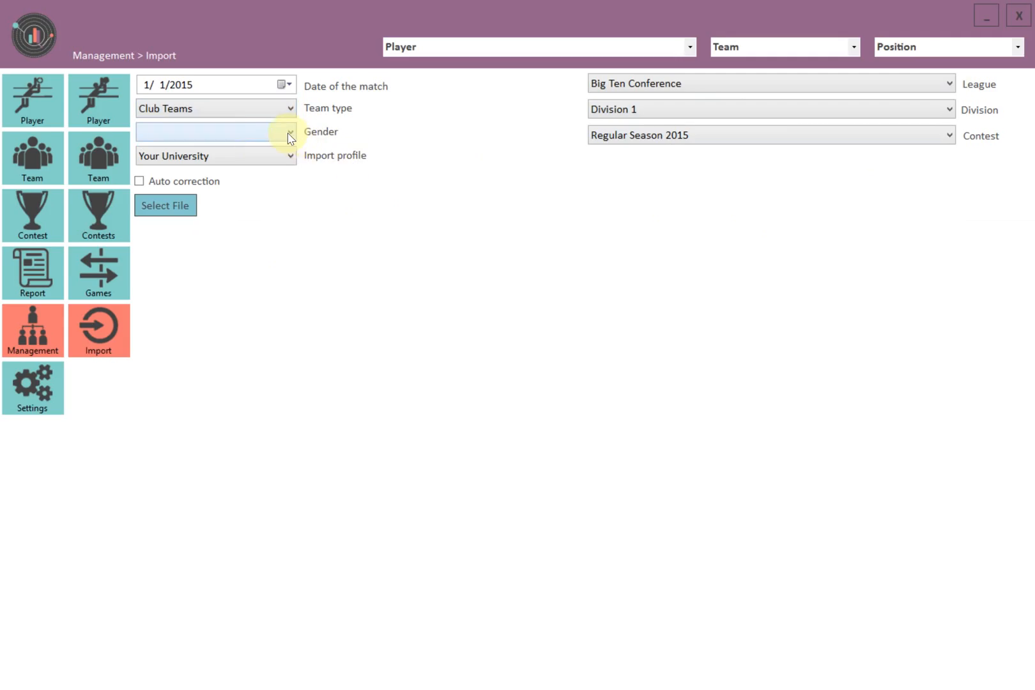
{"action": "left_click", "coordinate": [289, 133]}
{"action": "left_click", "coordinate": [277, 150]}
{"action": "left_click", "coordinate": [158, 213]}
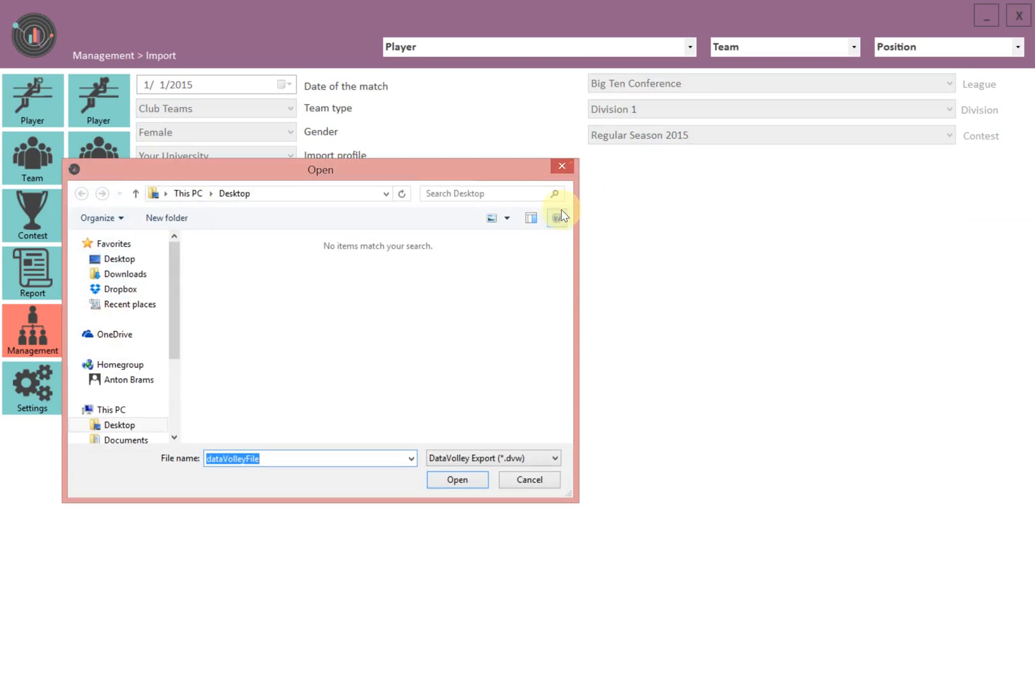
{"action": "left_click", "coordinate": [564, 168]}
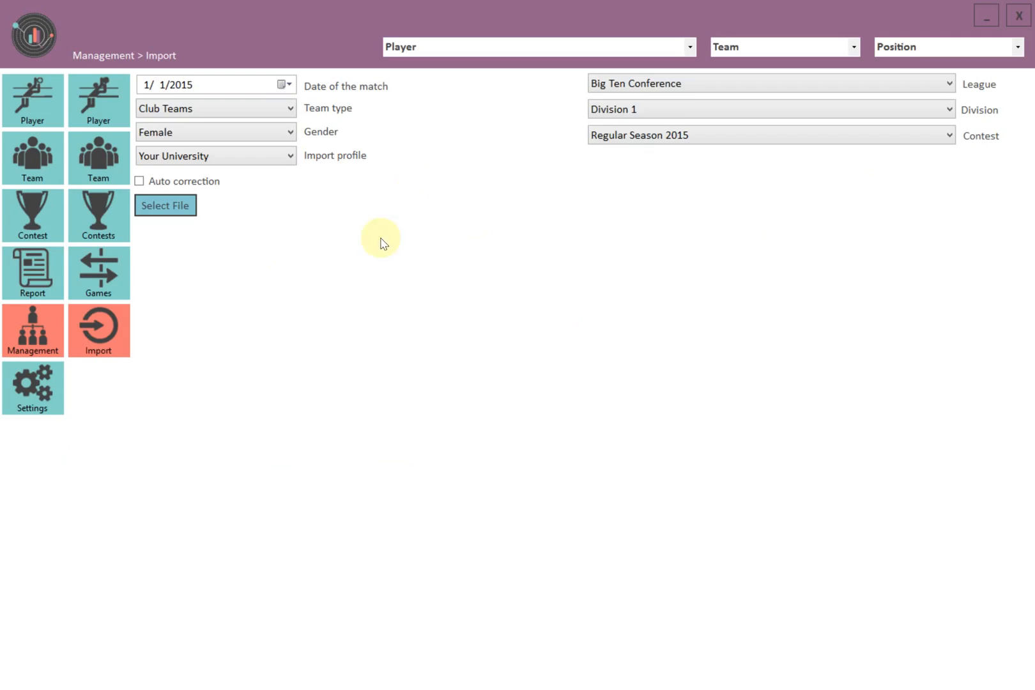